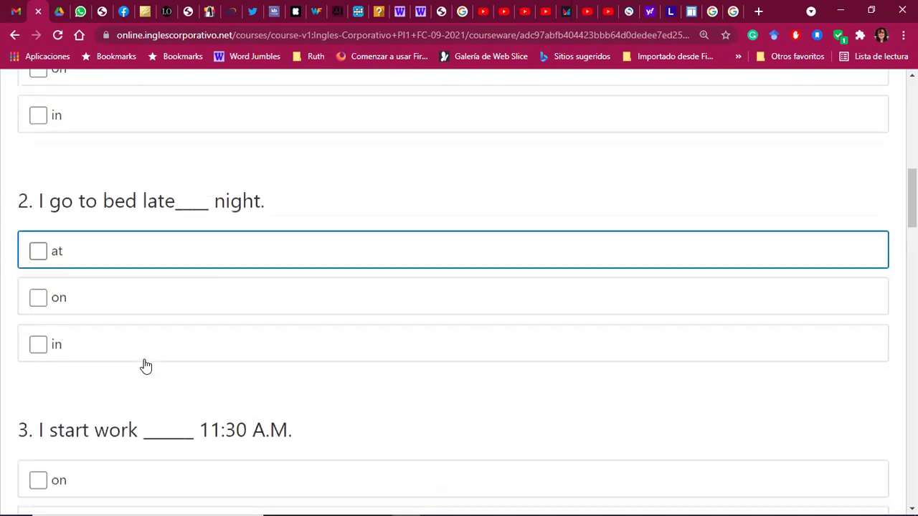
Answer question 2 (late ____ night) with "at", question 3 (11:30 A.M.) with "at" and question 4 (the afternoon) with "in".
left_click(37, 251)
scroll(169, 305, "down", 4)
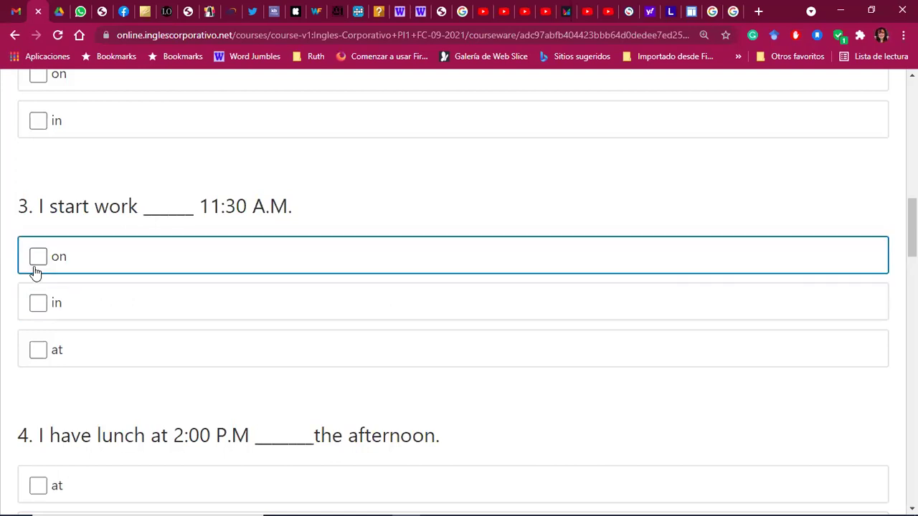
left_click(35, 350)
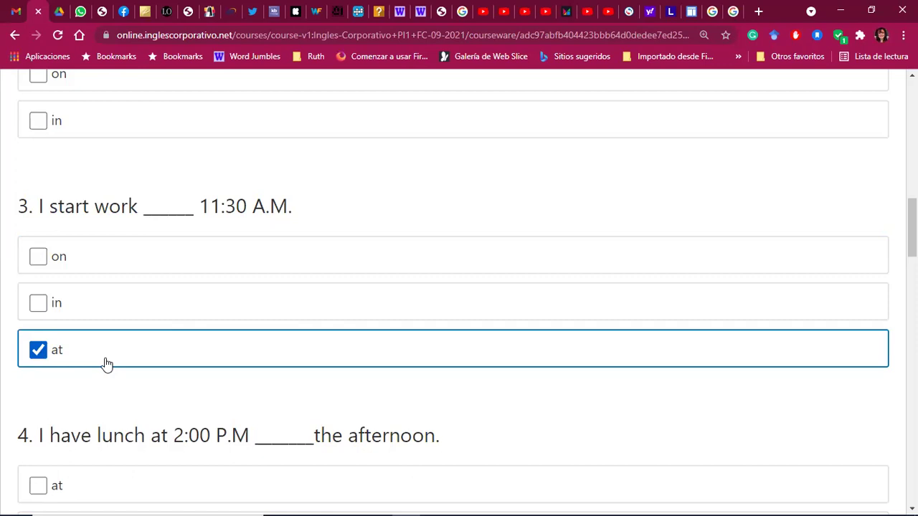
scroll(203, 381, "down", 2)
scroll(203, 379, "down", 2)
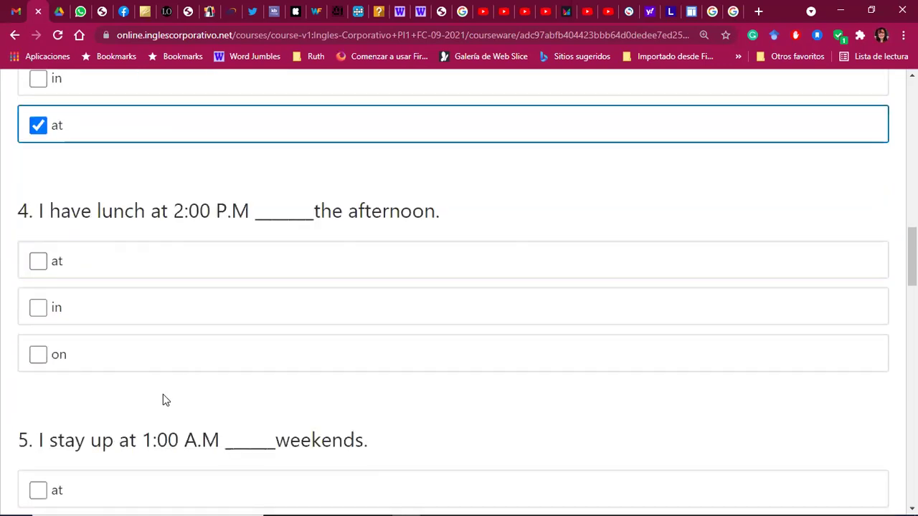
left_click(42, 312)
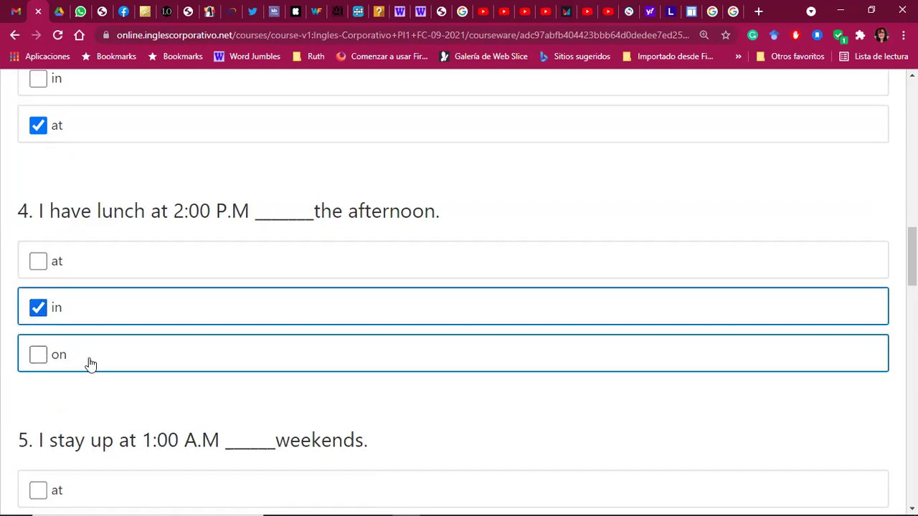
Answer question 5 (weekends) and question 6 (Sundays) of the Time expressions exercise with "on".
scroll(89, 365, "down", 3)
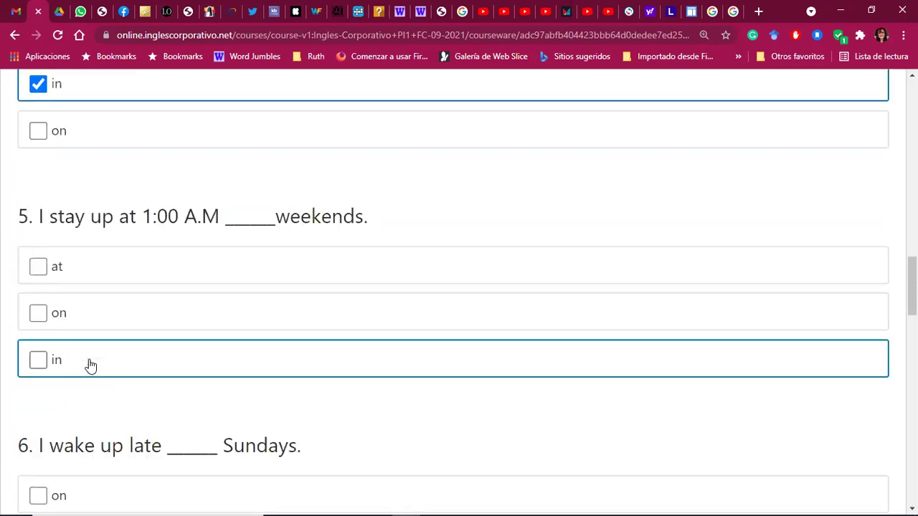
left_click(40, 320)
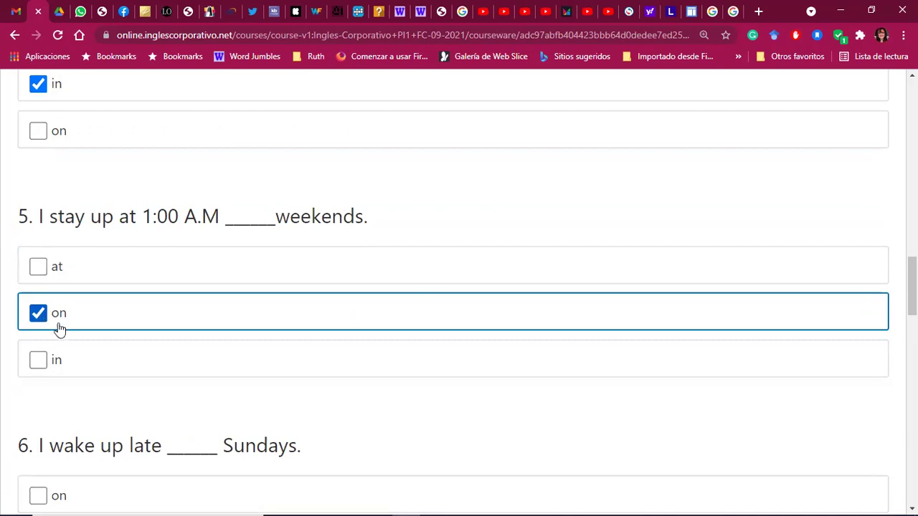
scroll(146, 378, "down", 1)
scroll(147, 378, "down", 2)
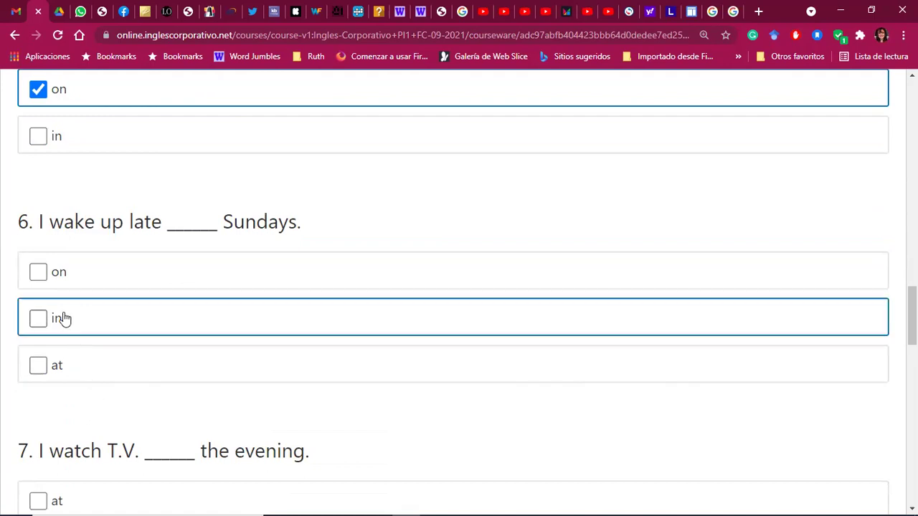
left_click(40, 277)
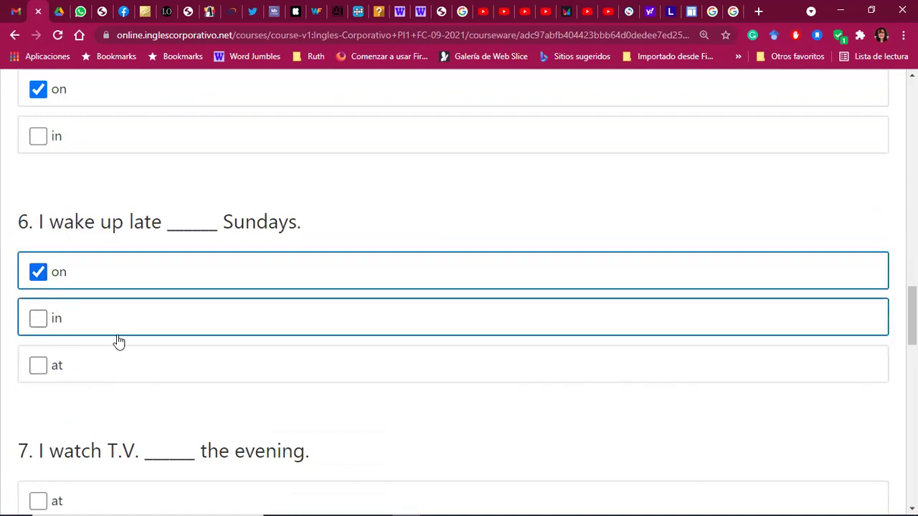
Answer question 7 about watching T.V. with "in" and question 8 about doing homework with "around".
scroll(117, 342, "down", 3)
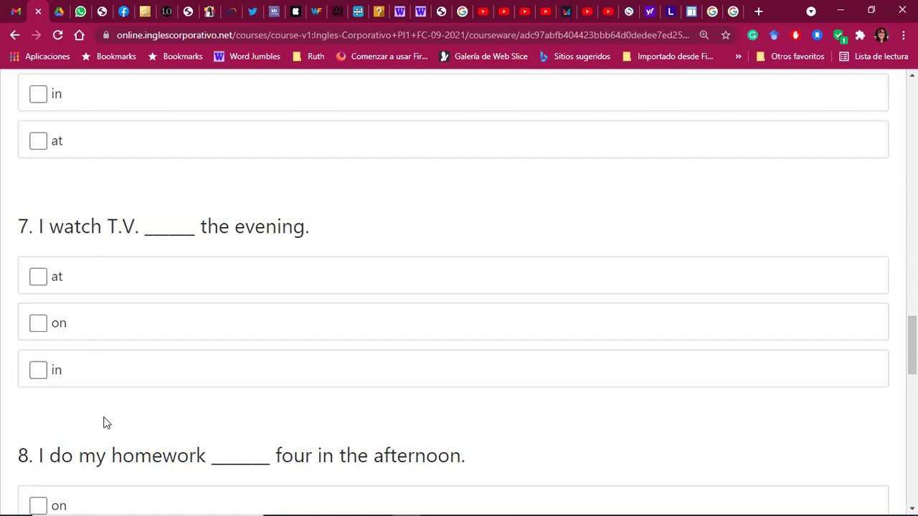
left_click(43, 374)
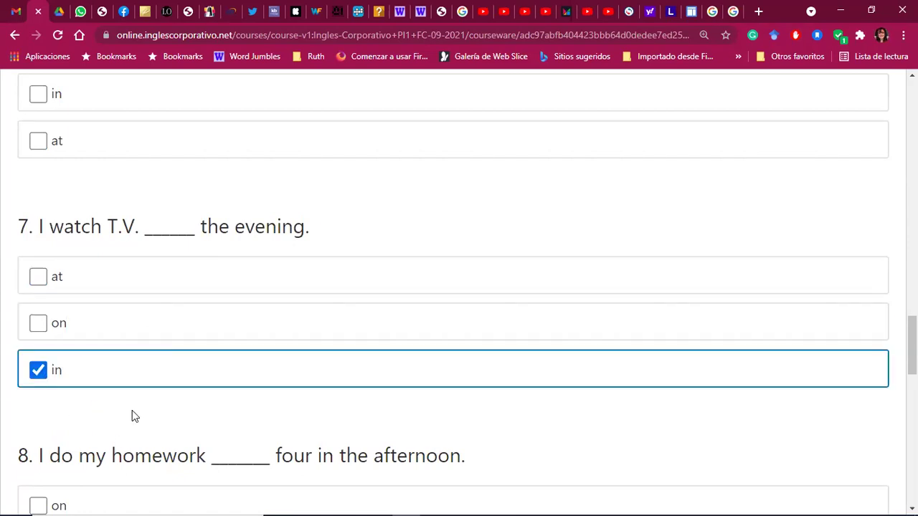
scroll(133, 416, "down", 1)
scroll(133, 416, "down", 3)
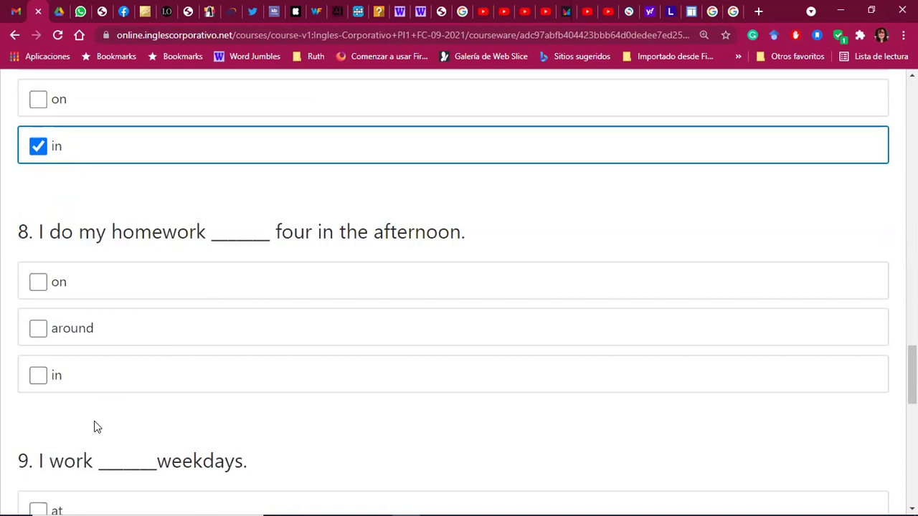
left_click(33, 332)
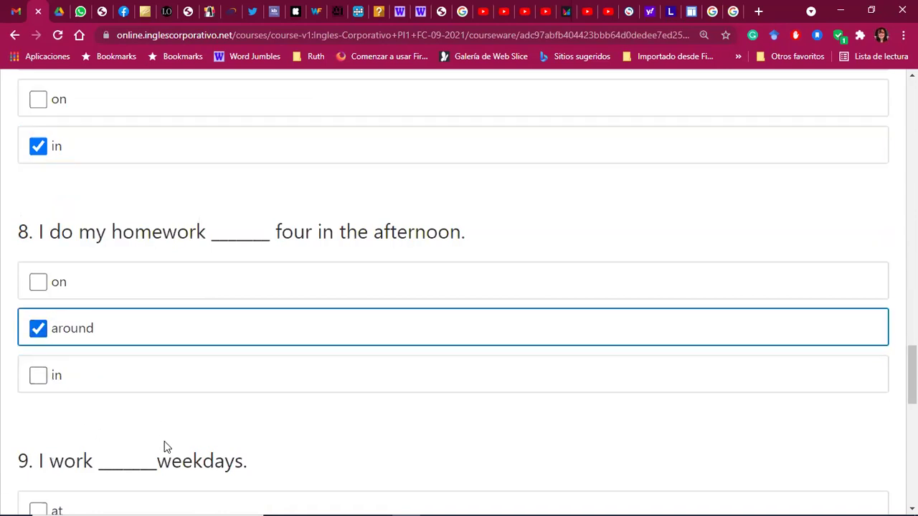
Answer question 9 about working weekdays with "on" and question 10 about getting home early with "in".
scroll(164, 448, "down", 2)
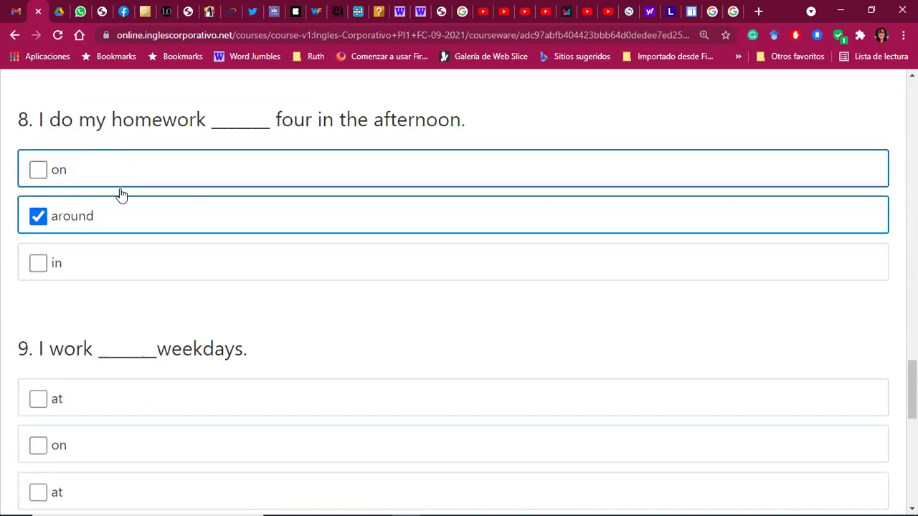
scroll(186, 309, "down", 2)
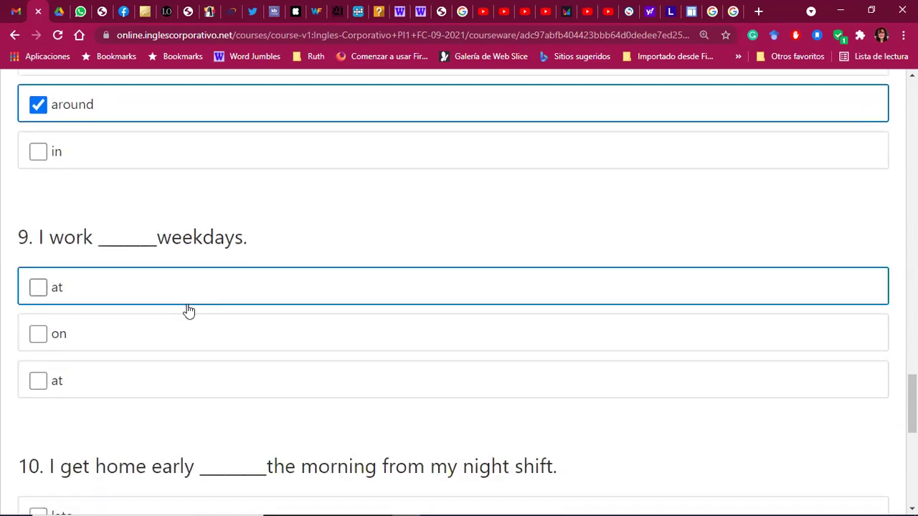
left_click(38, 335)
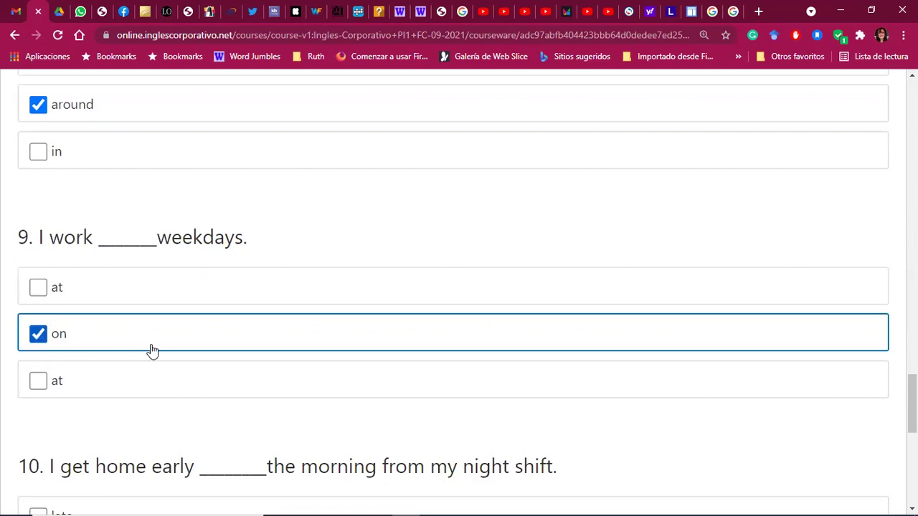
scroll(151, 350, "down", 3)
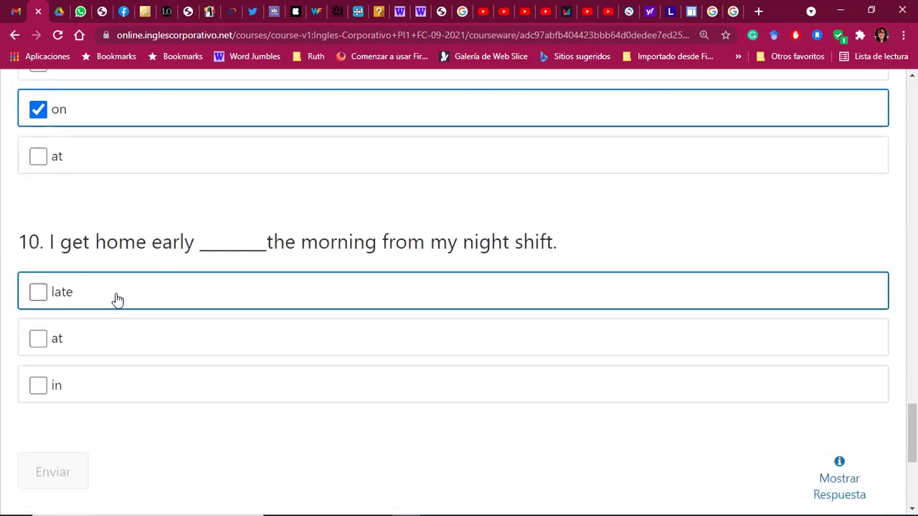
left_click(32, 390)
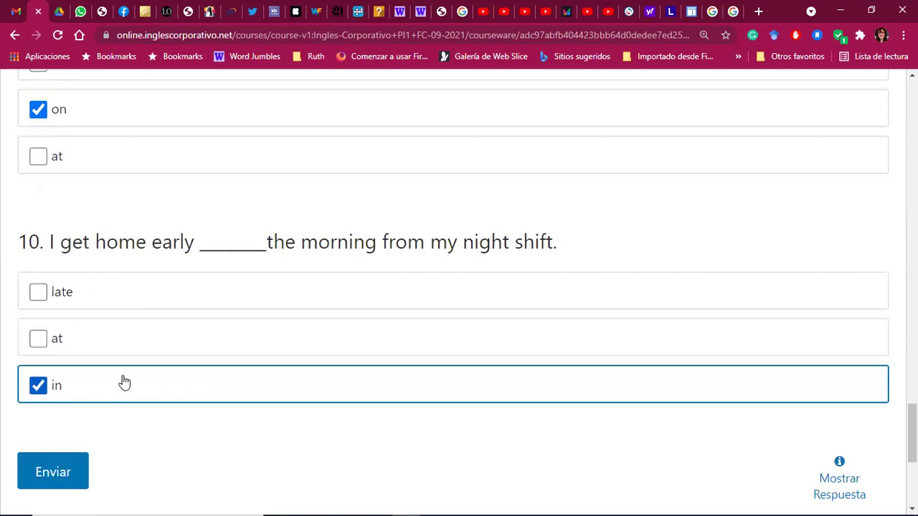
Submit the Time expressions answers for grading and check the result below question 10.
scroll(124, 383, "down", 2)
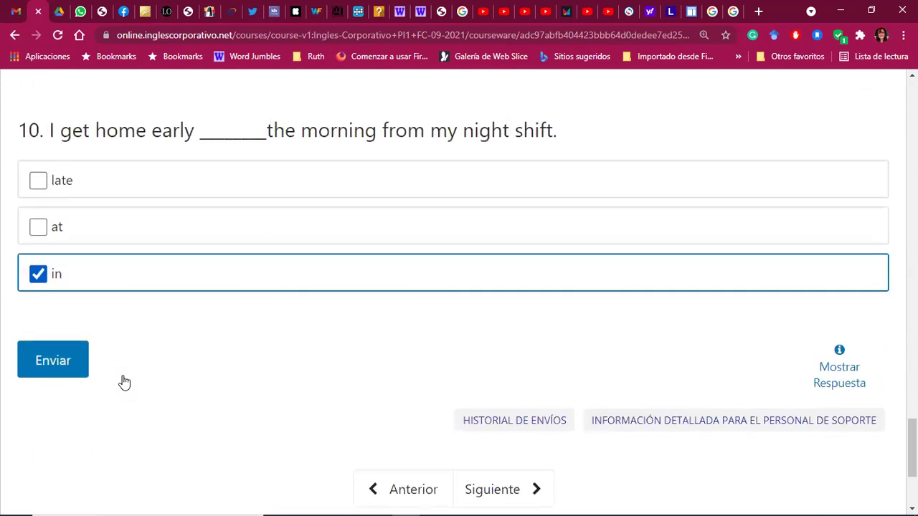
left_click(54, 360)
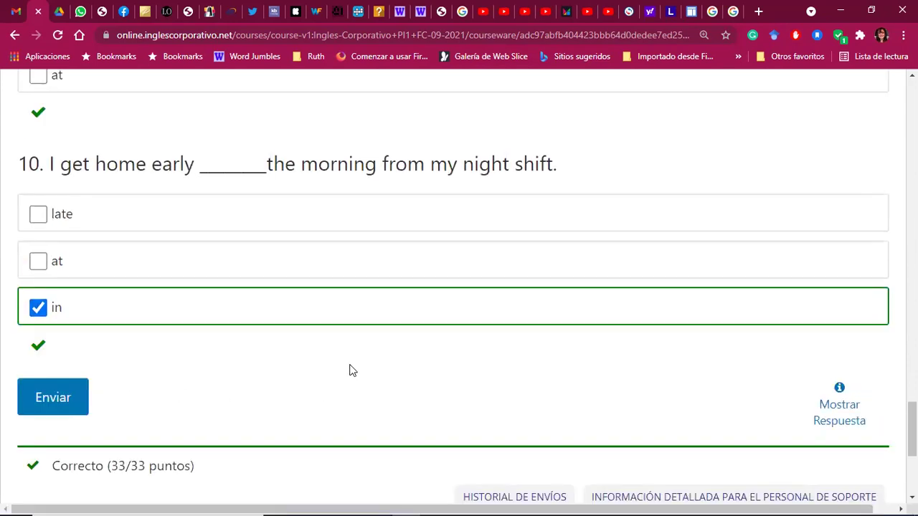
scroll(350, 369, "down", 2)
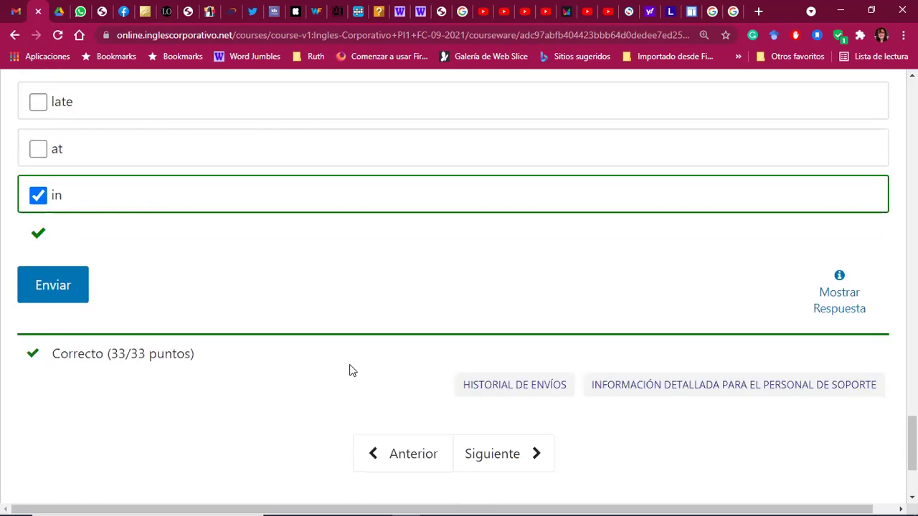
Continue from the knowledge check to unit 2.10 Lesson Objective and read its objective text.
scroll(350, 370, "up", 10)
scroll(664, 304, "up", 20)
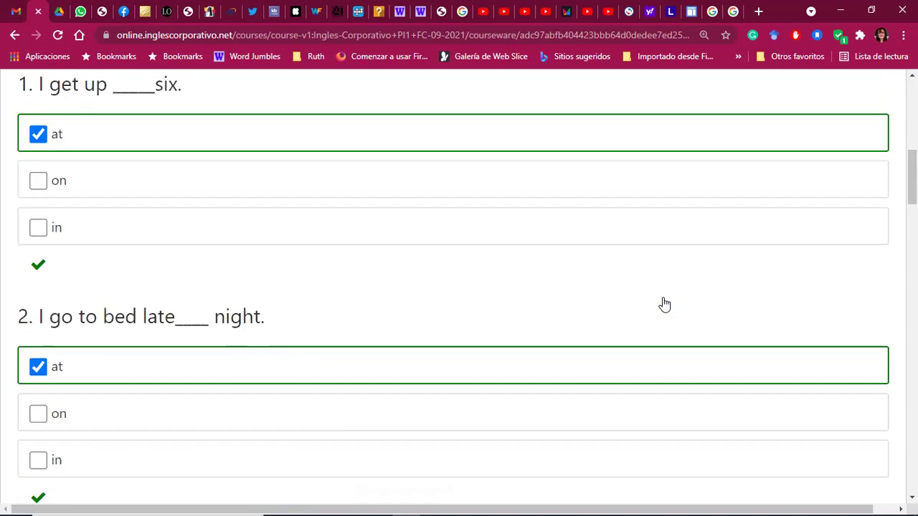
scroll(665, 304, "up", 5)
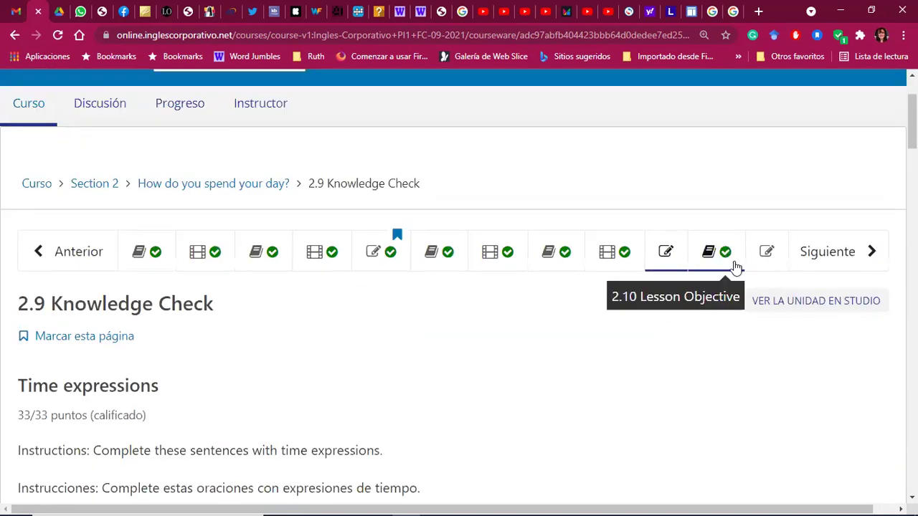
left_click(853, 260)
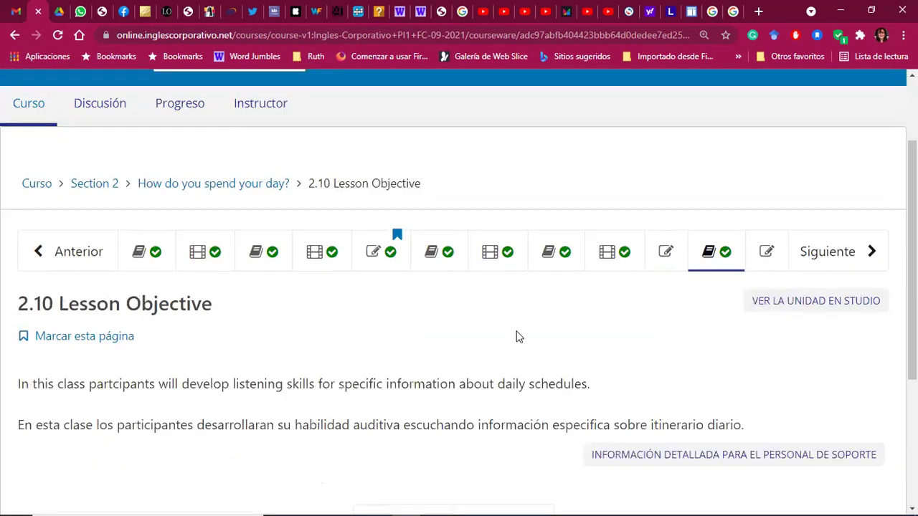
scroll(640, 314, "down", 2)
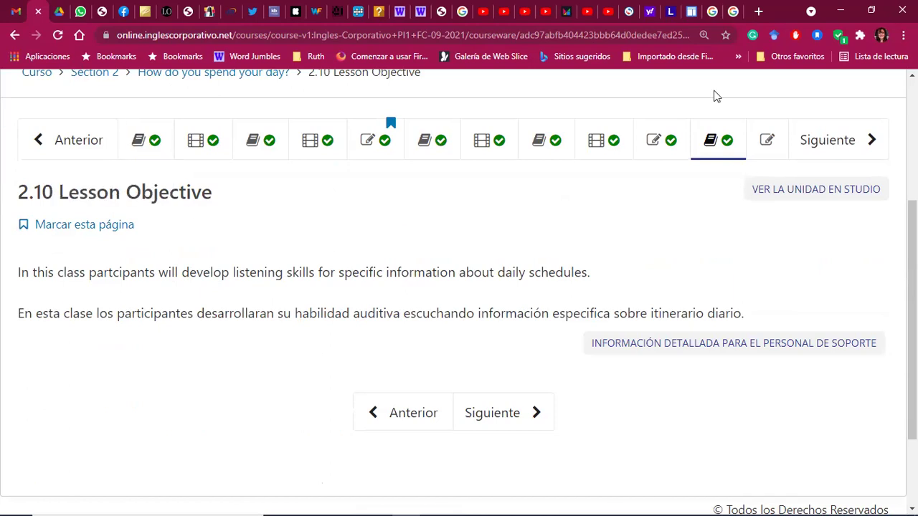
Open unit 2.11 Listening exercise "Daily schedules" and read through its instructions, audio section and first fill-in questions.
left_click(816, 150)
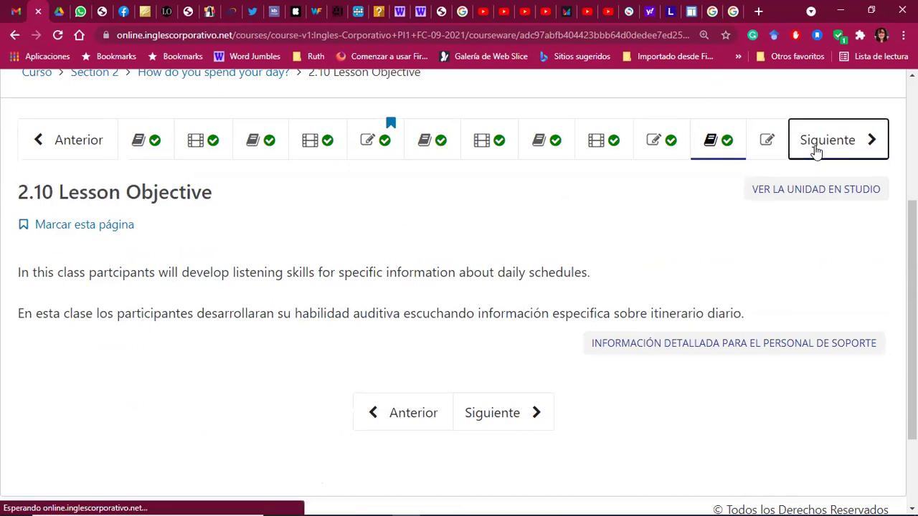
scroll(428, 260, "down", 2)
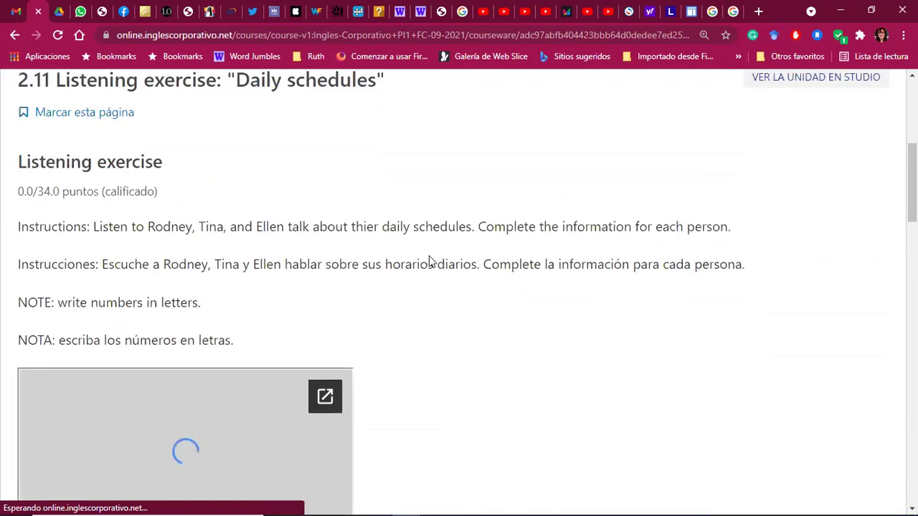
scroll(429, 260, "down", 2)
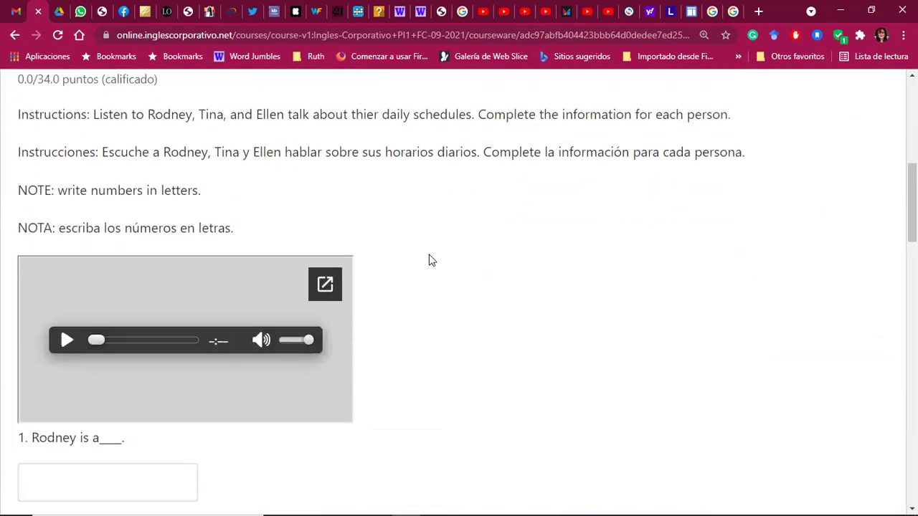
scroll(429, 261, "up", 2)
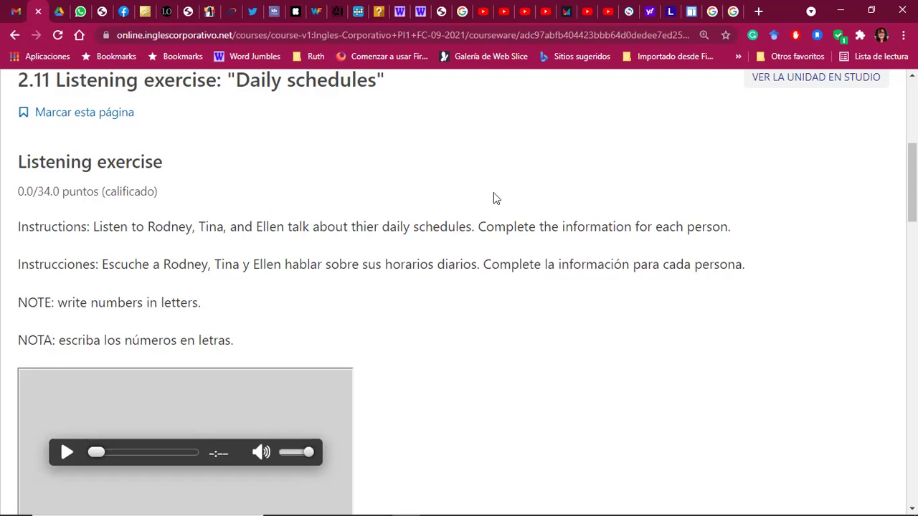
scroll(179, 280, "down", 5)
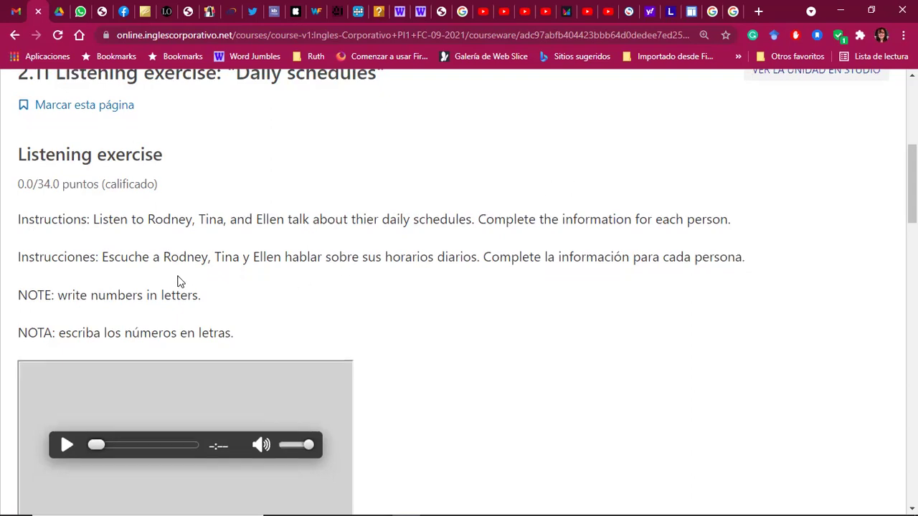
scroll(185, 273, "down", 1)
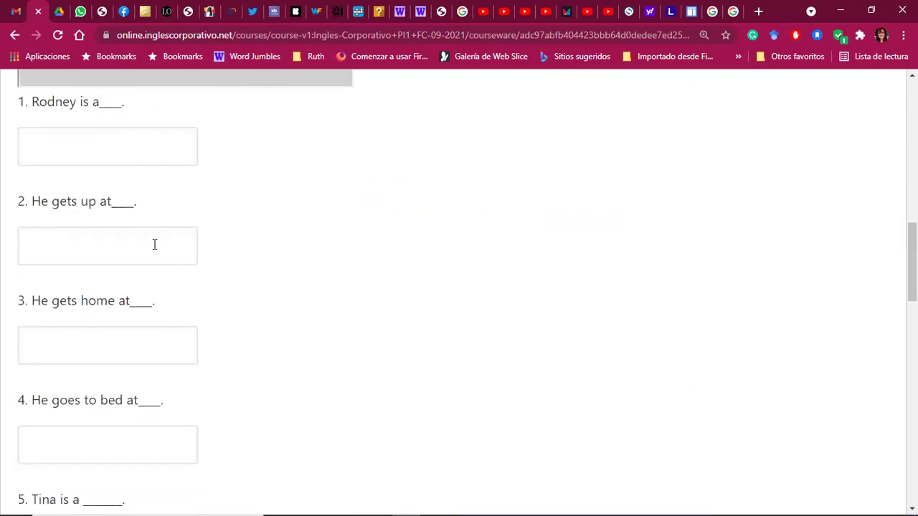
scroll(85, 224, "down", 1)
scroll(84, 223, "up", 1)
scroll(204, 279, "down", 1)
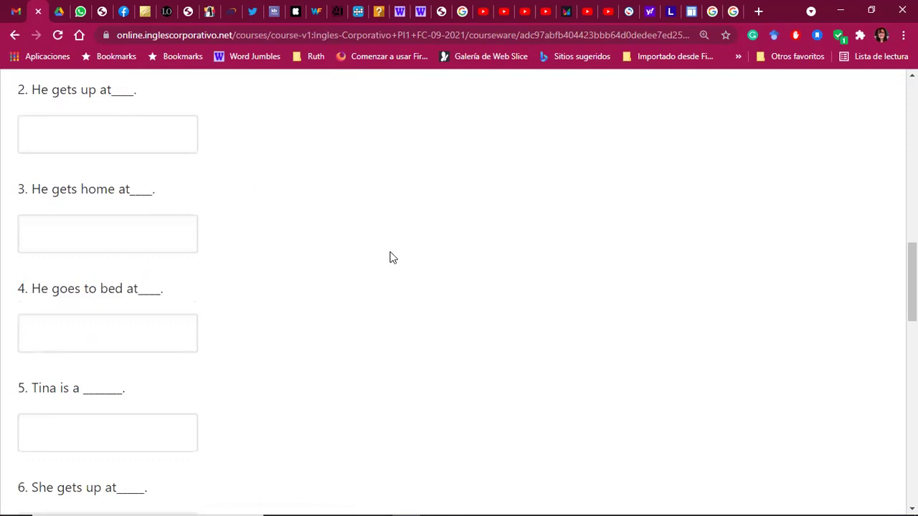
Revisit unit 2.10 Lesson Objective and return to the 2.11 "Daily schedules" listening exercise.
scroll(417, 246, "up", 8)
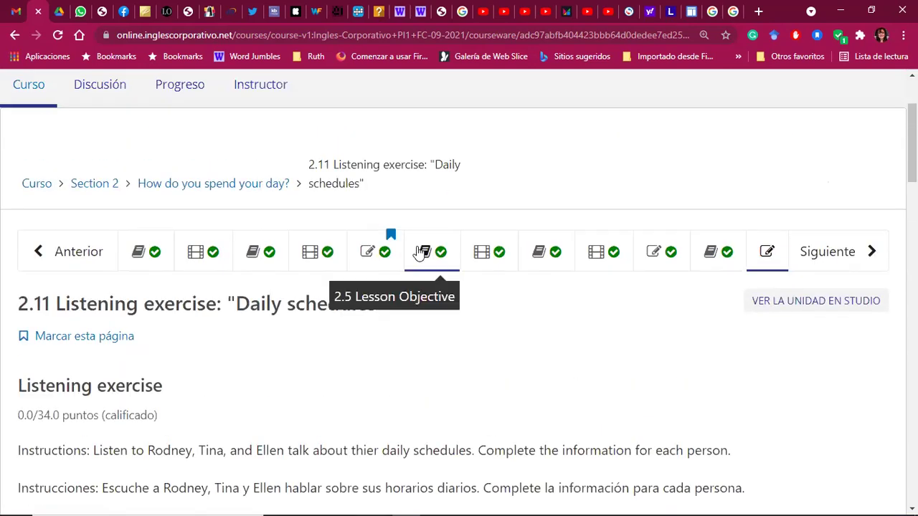
left_click(730, 262)
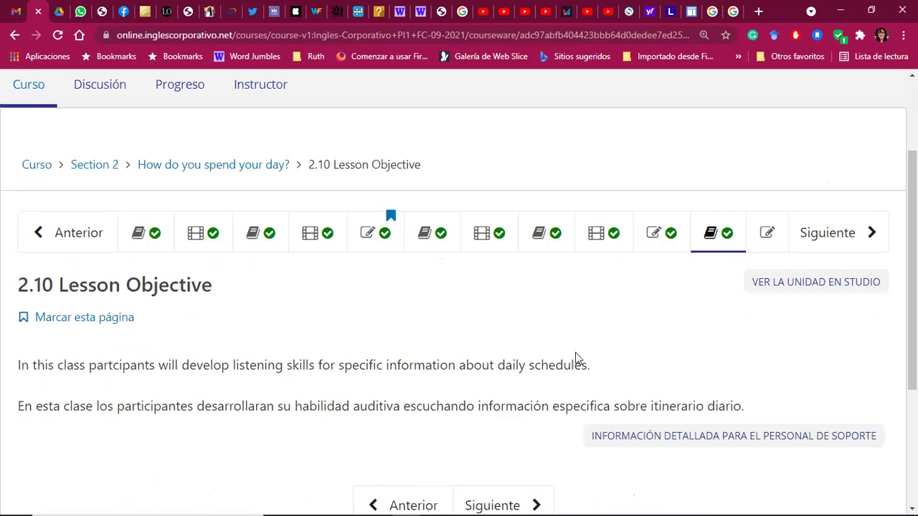
left_click(844, 242)
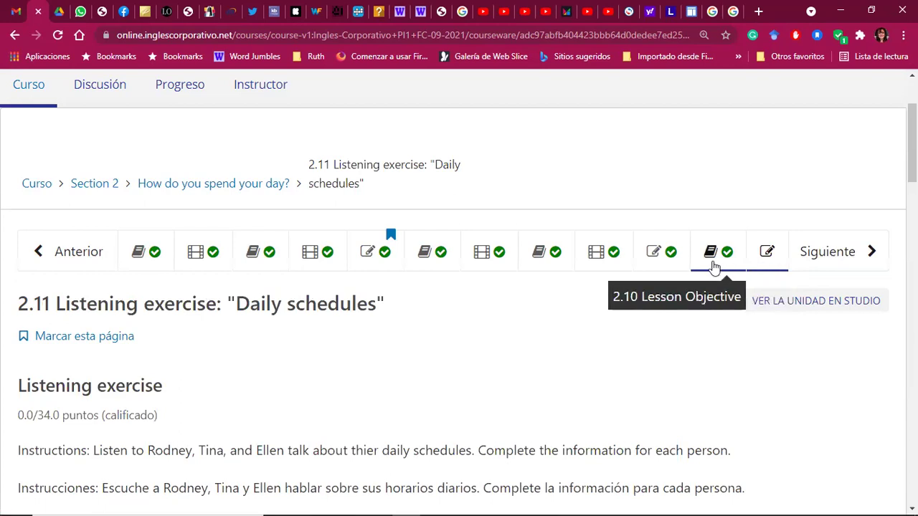
Reopen unit 2.9 Knowledge Check and look through the graded Time expressions answers.
left_click(651, 258)
scroll(512, 360, "down", 15)
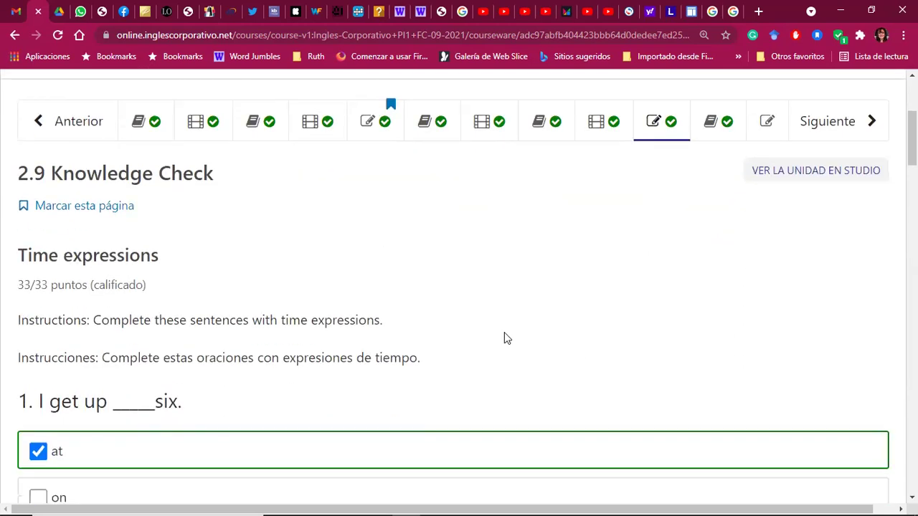
scroll(503, 326, "down", 14)
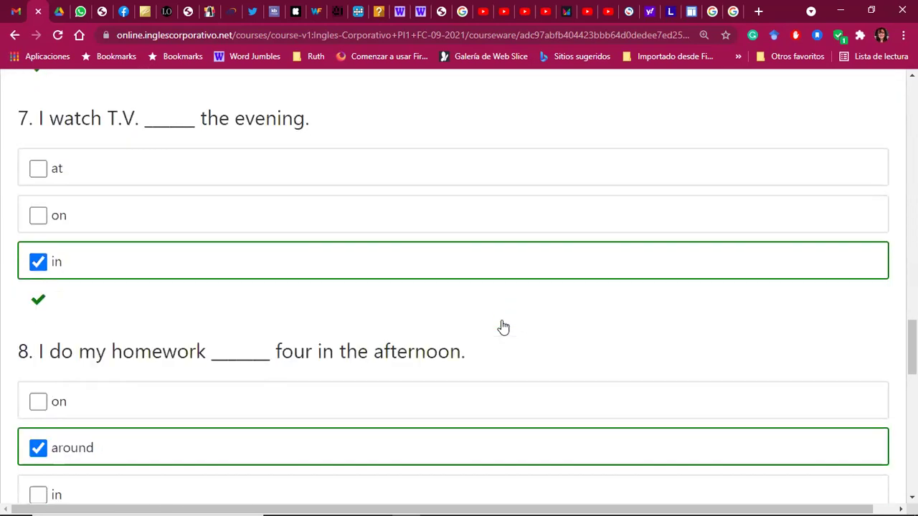
scroll(502, 325, "up", 14)
scroll(502, 323, "up", 15)
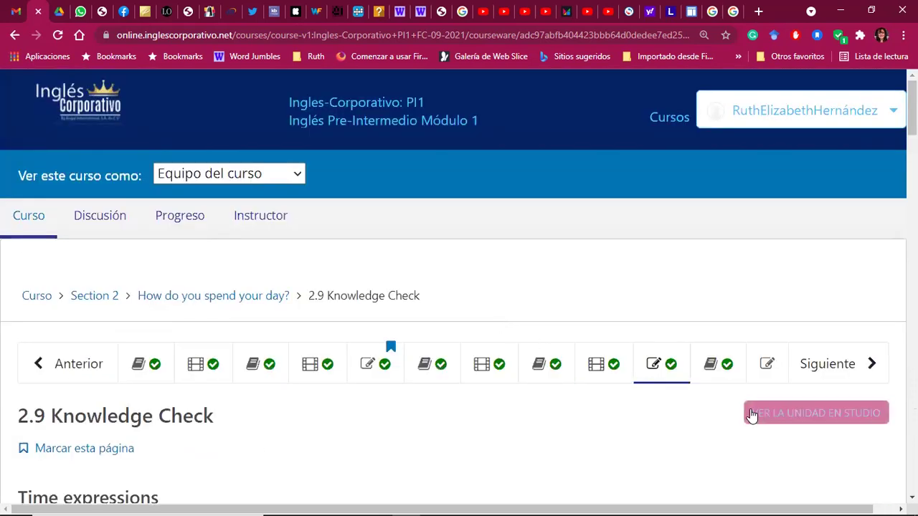
Open unit 2.10 Lesson Objective and read its English and Spanish objective text.
left_click(720, 380)
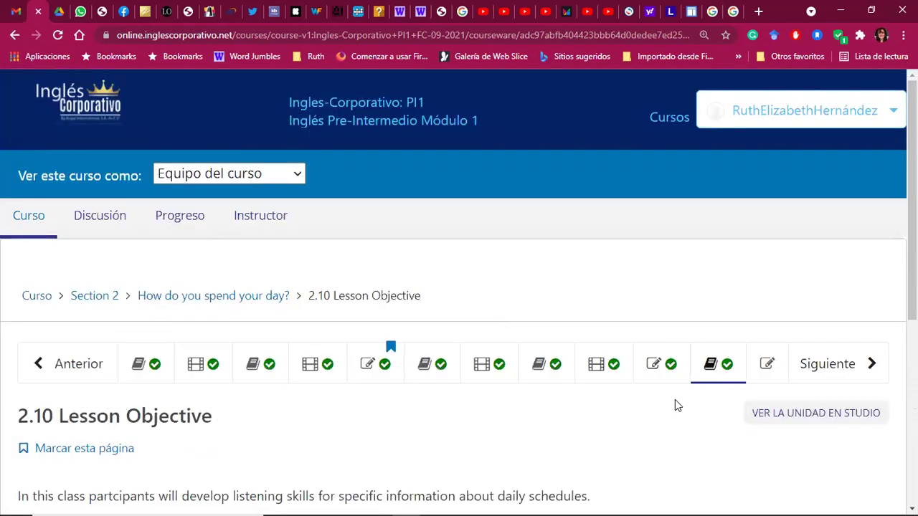
scroll(693, 387, "down", 3)
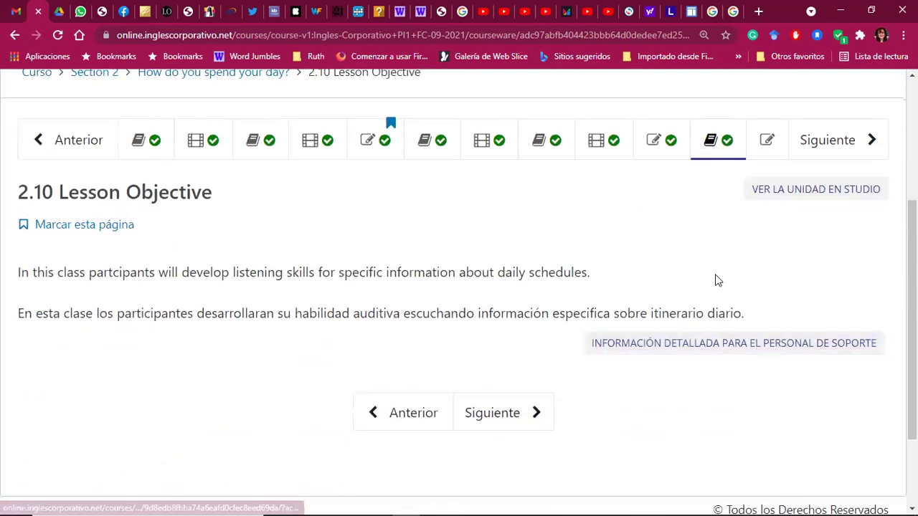
scroll(716, 279, "up", 2)
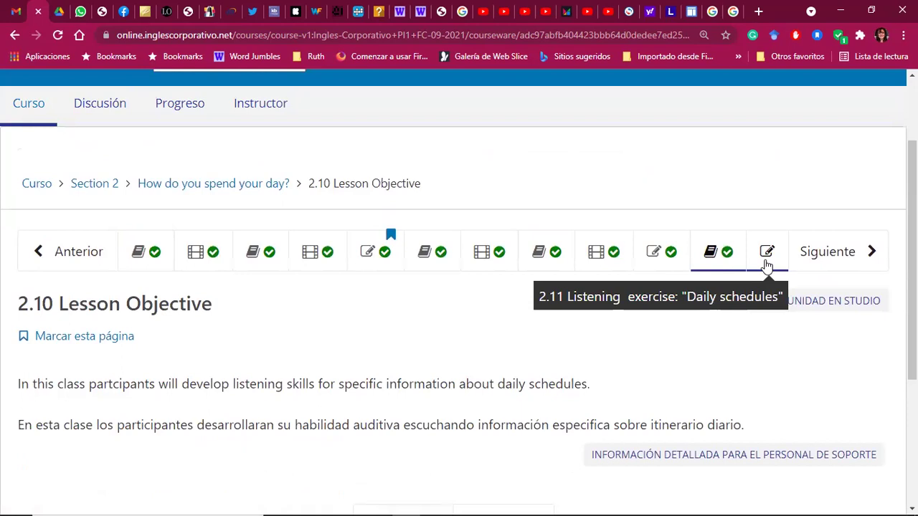
Open unit 2.11 Listening exercise "Daily schedules" and read its instructions and questions 1 to 4.
left_click(827, 252)
scroll(517, 336, "down", 4)
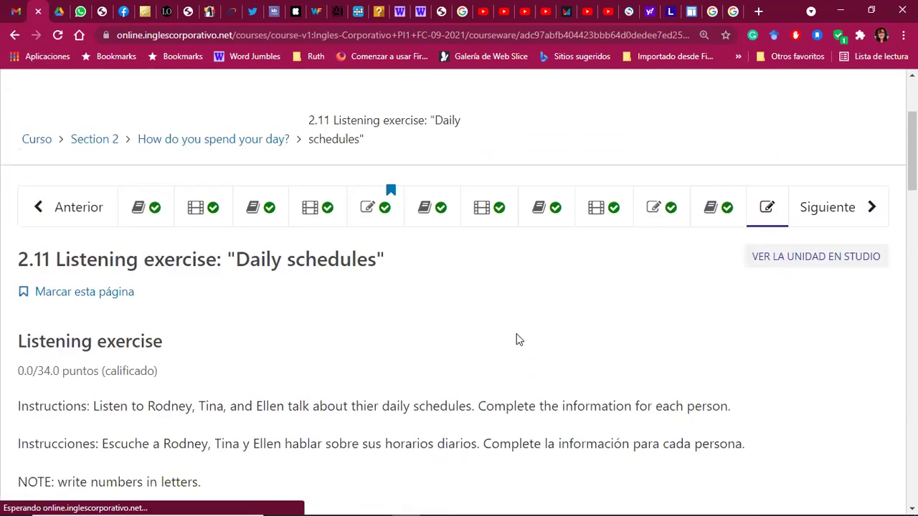
scroll(515, 332, "down", 3)
scroll(515, 335, "down", 3)
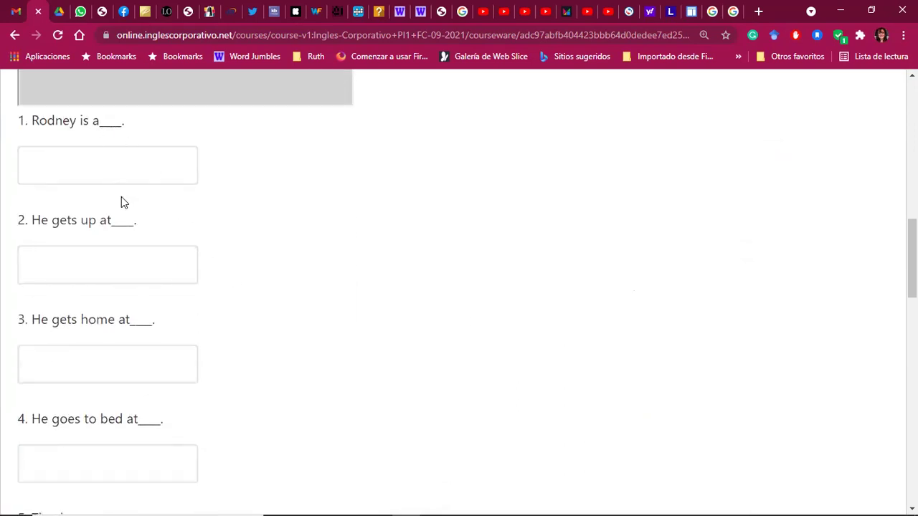
scroll(201, 229, "down", 3)
scroll(203, 229, "down", 2)
scroll(203, 225, "up", 5)
scroll(272, 359, "down", 2)
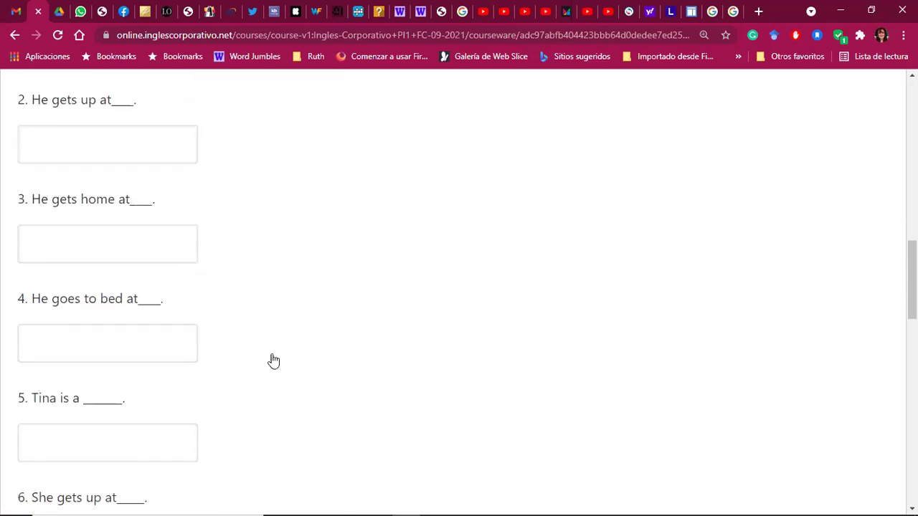
Read fill-in questions 5 to 12 of the listening exercise and return to its instructions and audio player.
scroll(273, 361, "down", 3)
scroll(273, 357, "down", 2)
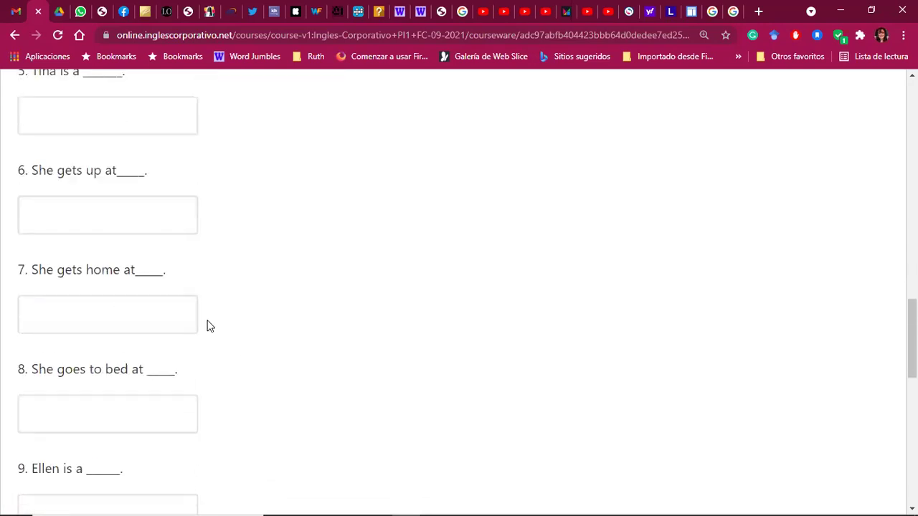
scroll(120, 167, "up", 2)
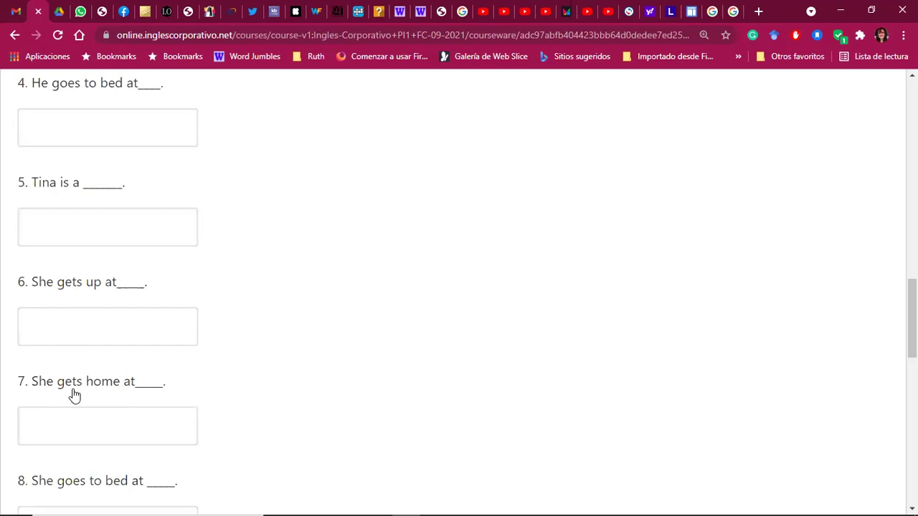
scroll(160, 394, "down", 2)
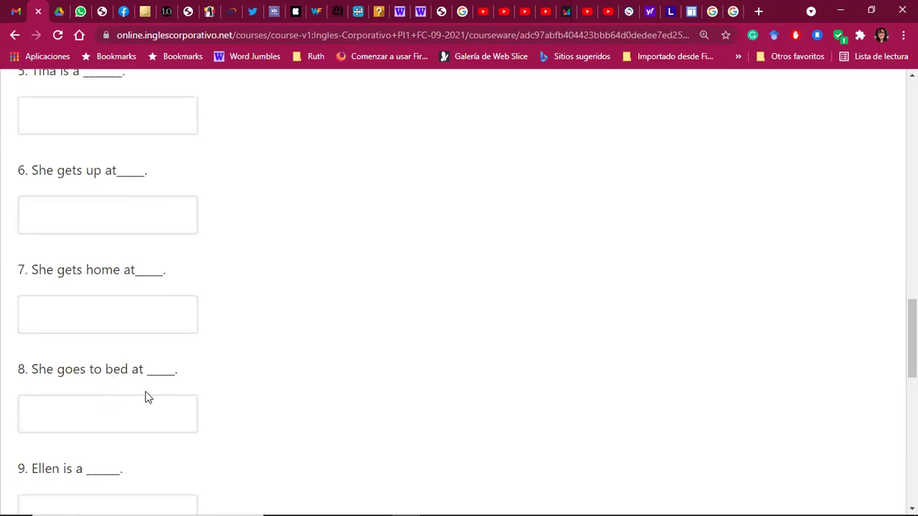
scroll(180, 391, "down", 3)
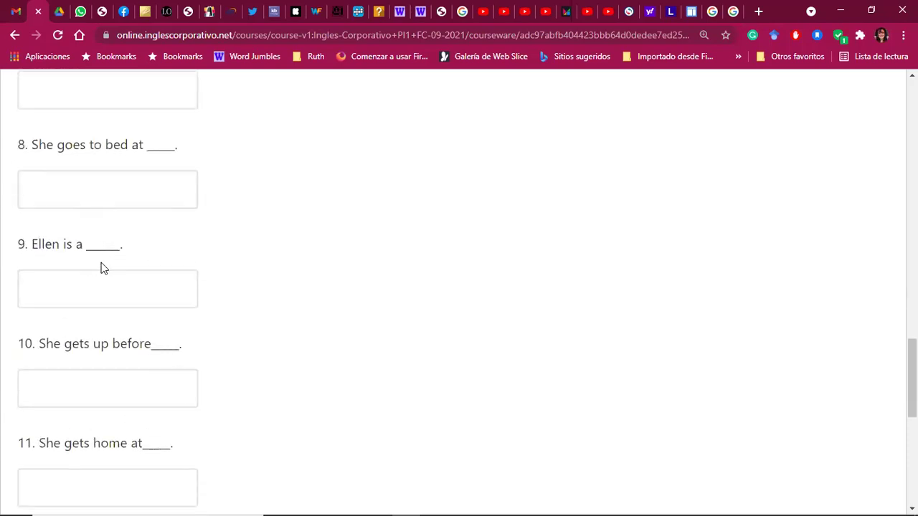
scroll(168, 250, "down", 2)
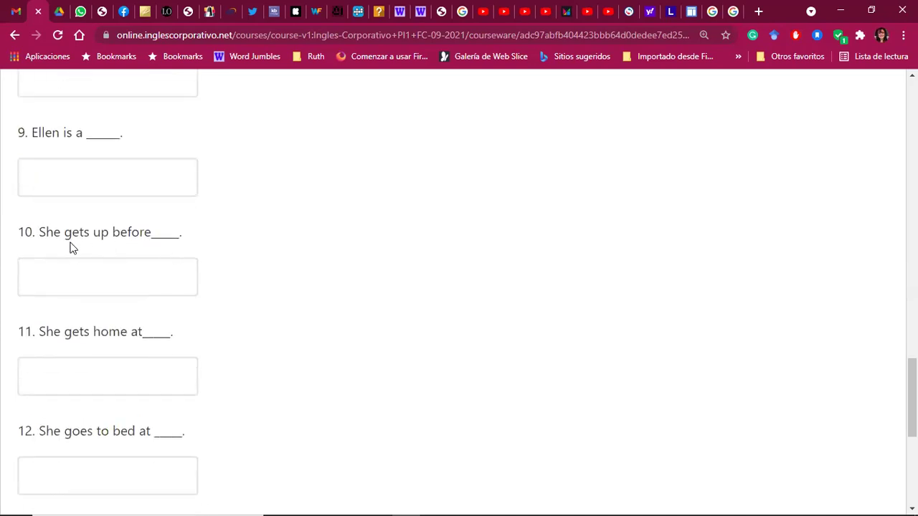
scroll(95, 304, "down", 2)
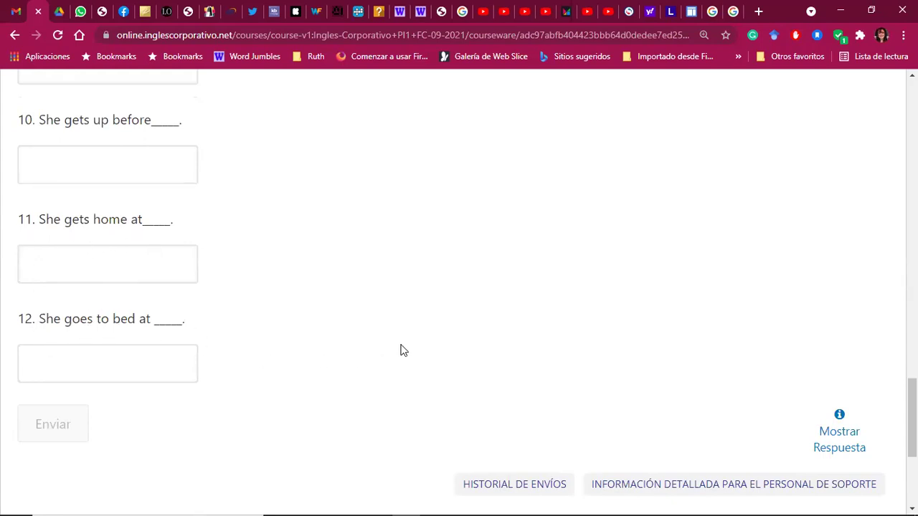
scroll(399, 349, "up", 3)
scroll(403, 349, "up", 14)
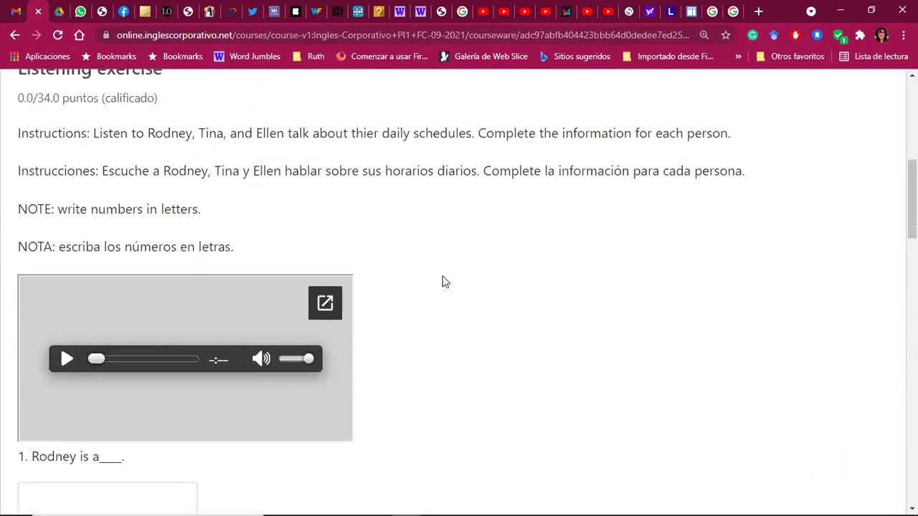
Play the whole "2.11 Listening exercise Daily routine.m4a" recording in Google Drive, and return to question 1 of the course exercise.
left_click(58, 11)
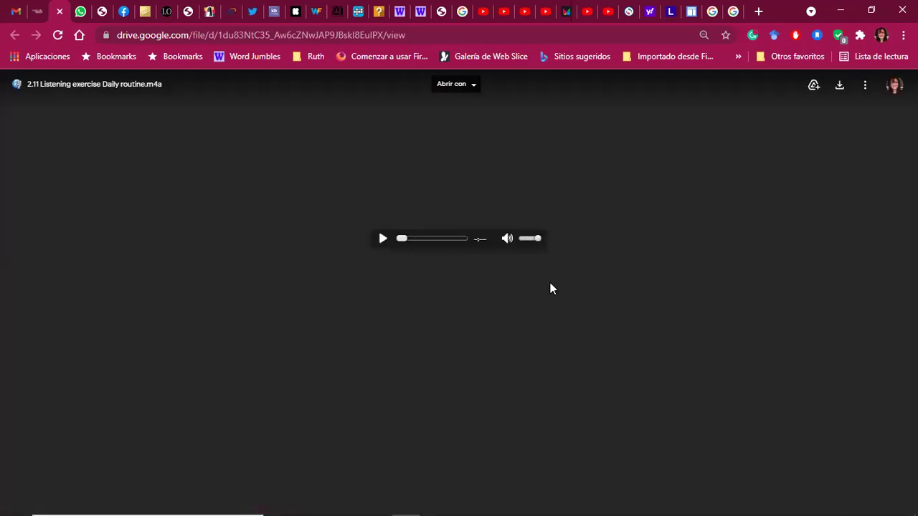
left_click(382, 239)
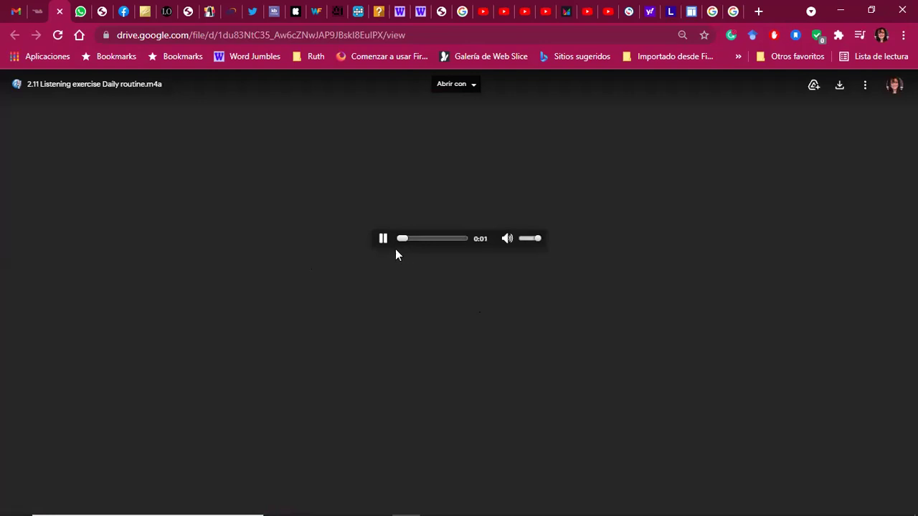
left_click(383, 240)
left_click(379, 239)
left_click(37, 13)
scroll(503, 300, "down", 5)
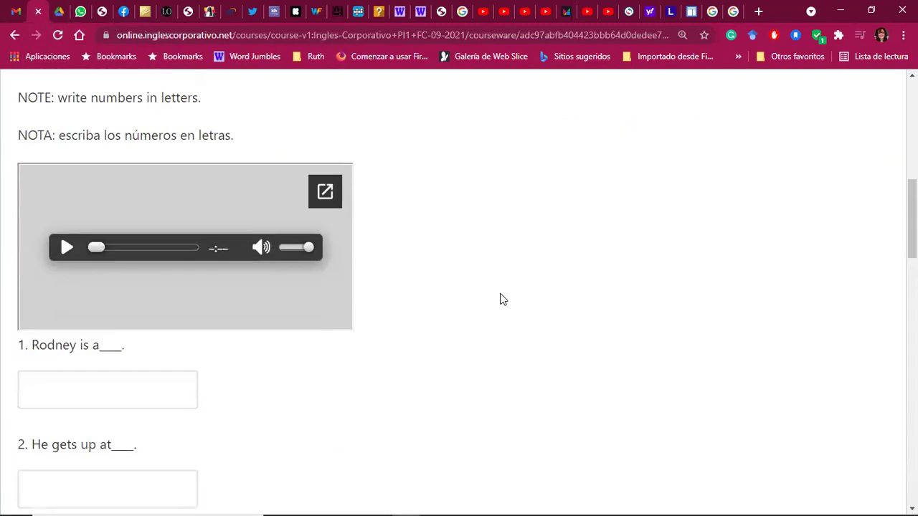
scroll(503, 300, "up", 2)
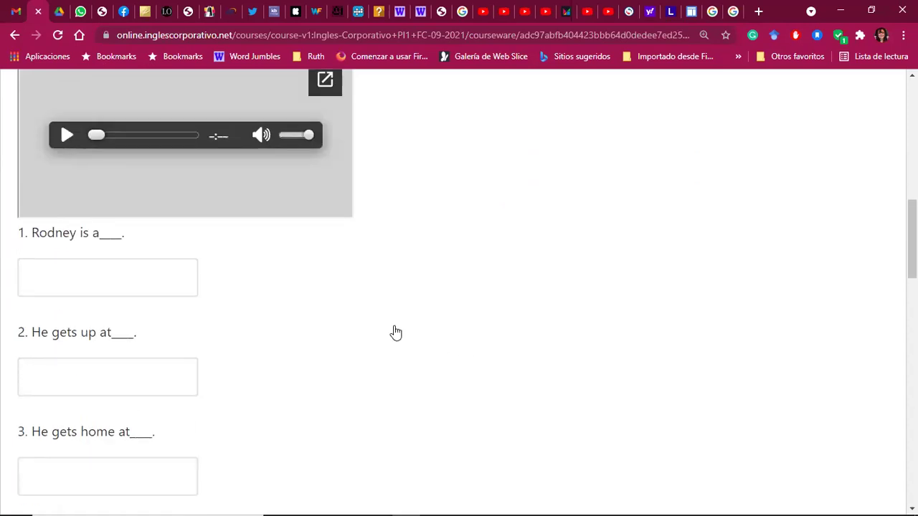
Replay the start of the Google Drive recording, pause it, and answer question 1 in the course exercise with "chef".
left_click(60, 12)
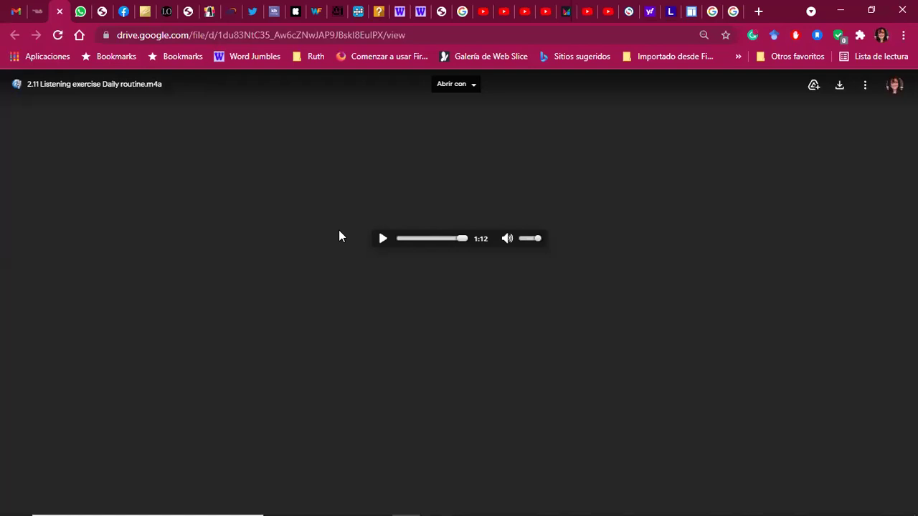
left_click(380, 239)
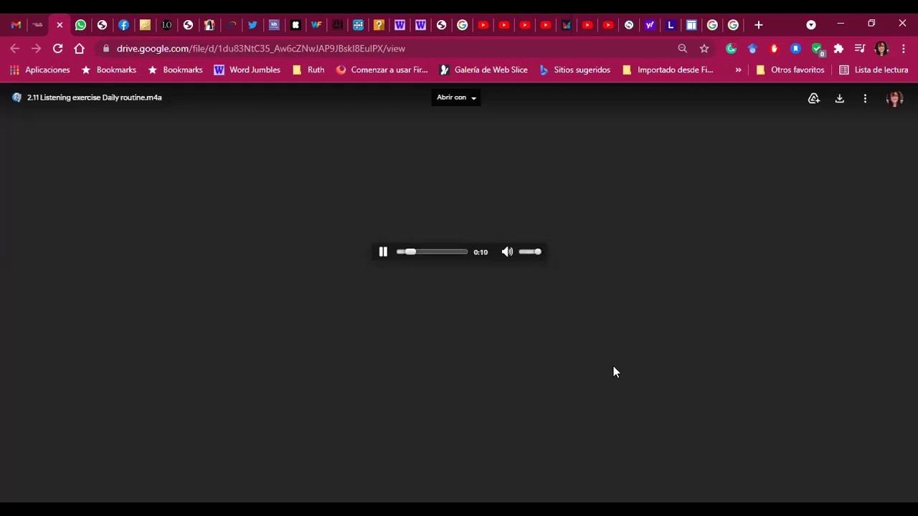
left_click(383, 250)
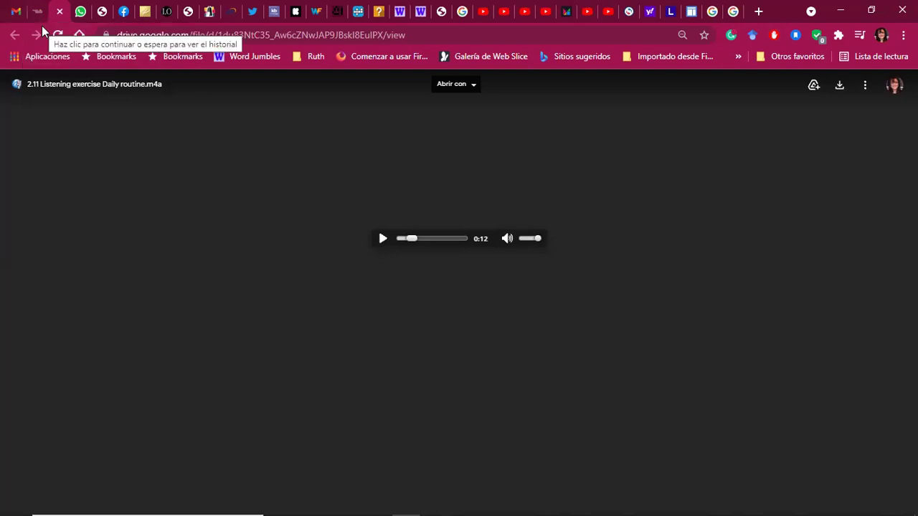
left_click(43, 15)
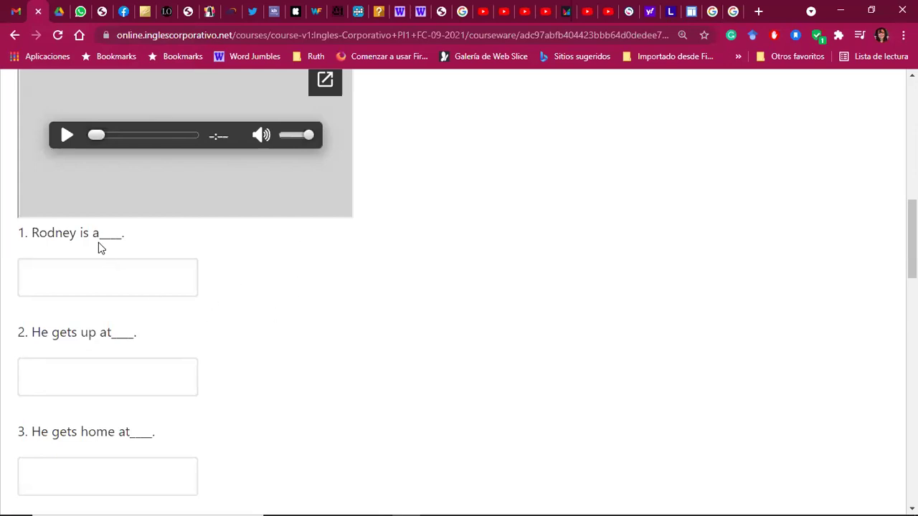
left_click(44, 274)
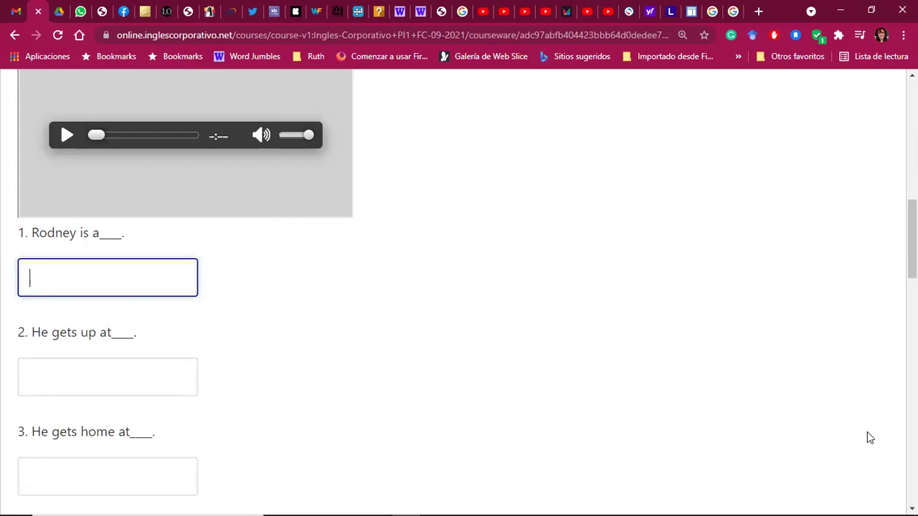
type("chef")
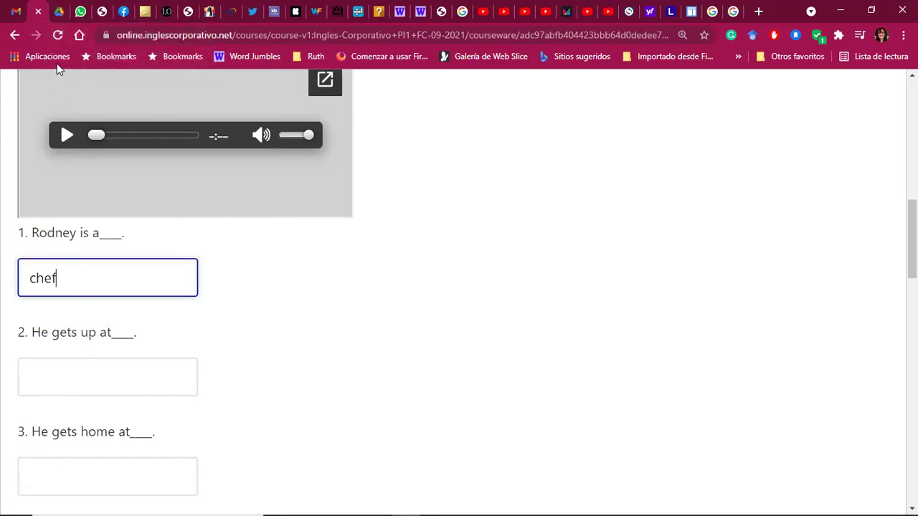
Play the next part of the recording, pause it, and answer question 2 with "nine AM".
left_click(60, 12)
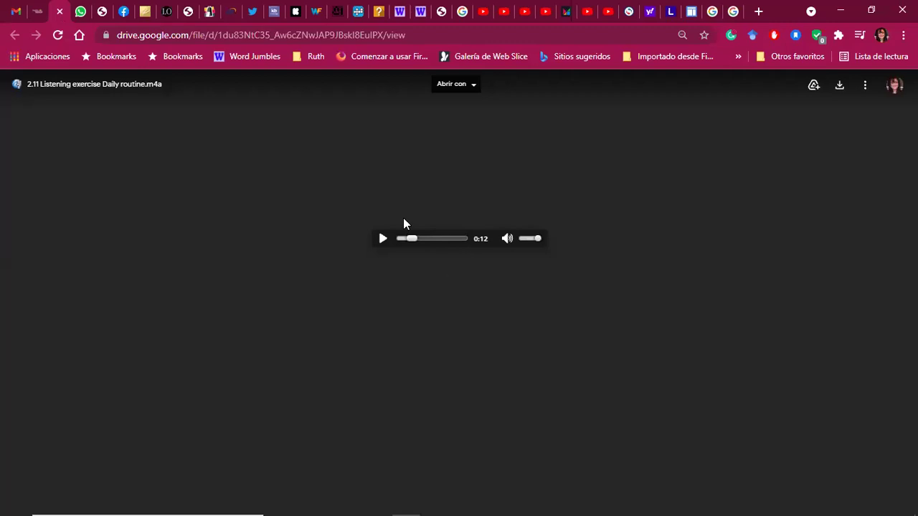
left_click(383, 240)
left_click(384, 242)
left_click(38, 13)
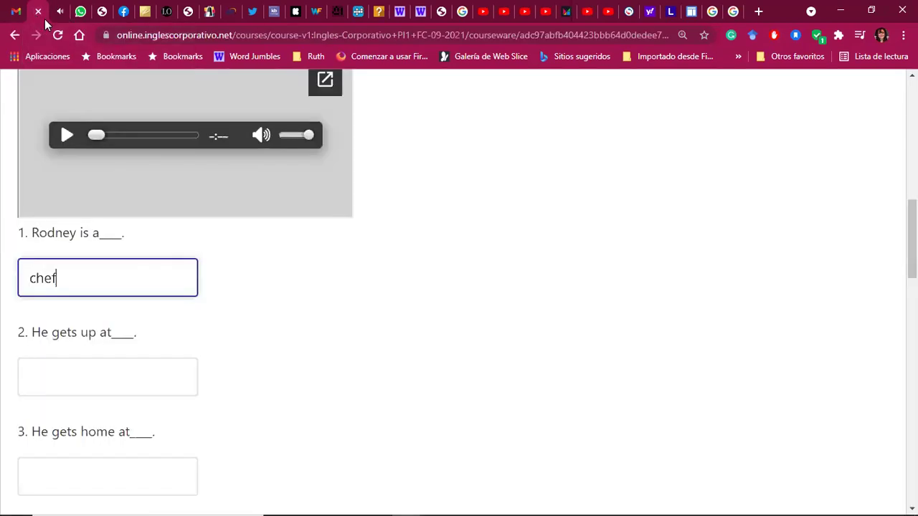
left_click(51, 379)
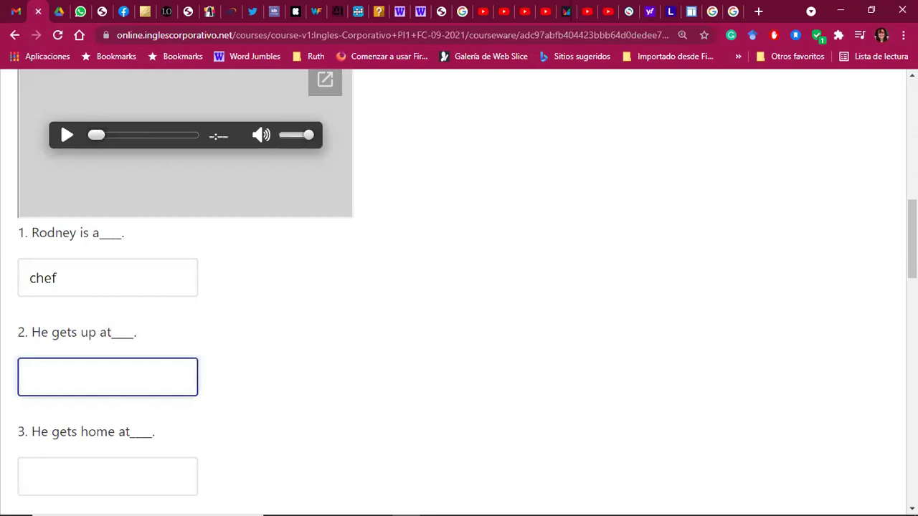
type("nine AM")
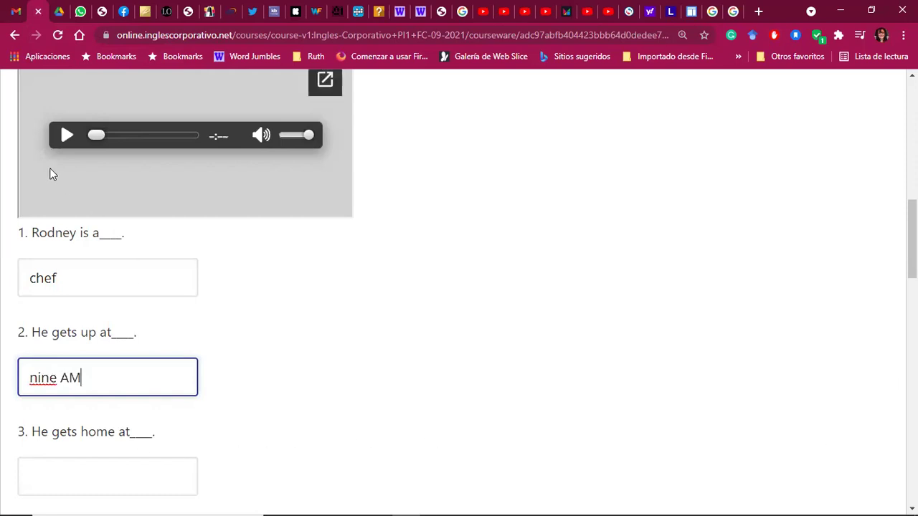
Continue the recording a few seconds, pause it, and answer question 3 with "eleven PM".
left_click(59, 12)
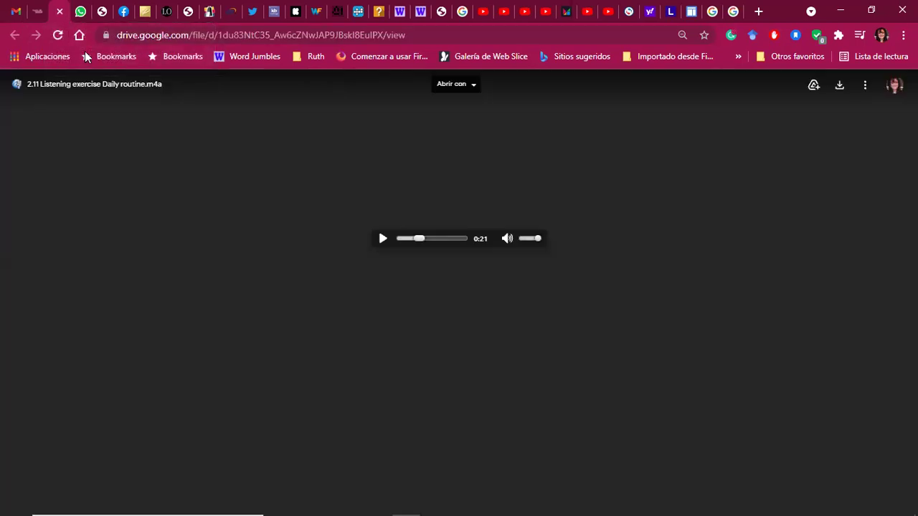
left_click(383, 240)
left_click(384, 242)
left_click(59, 11)
scroll(261, 310, "down", 3)
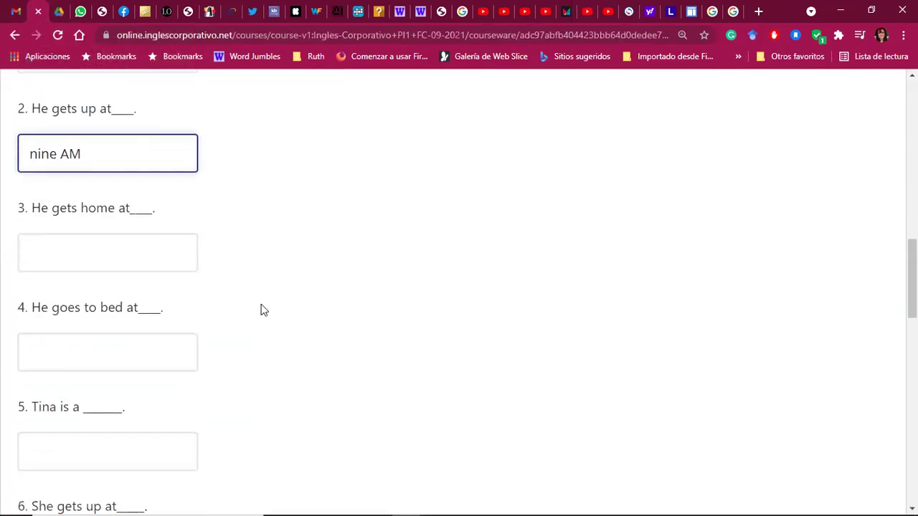
left_click(58, 251)
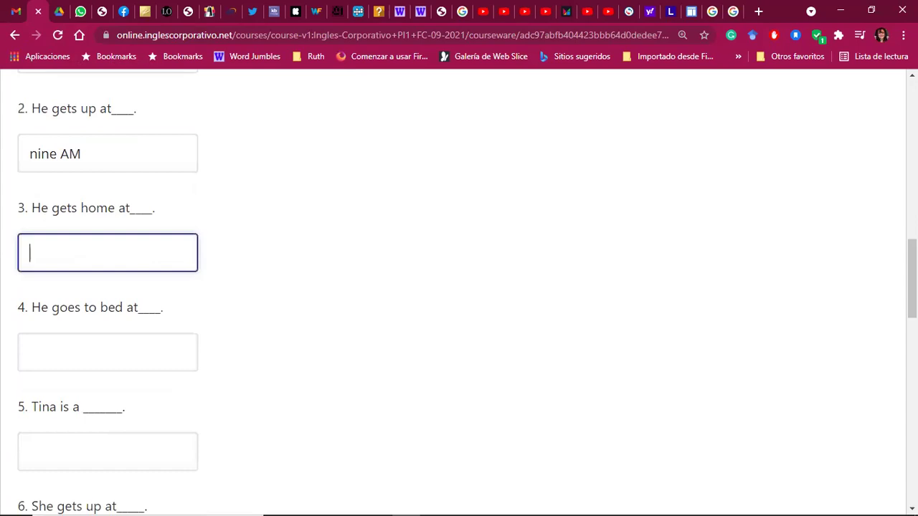
type("eleven PM")
Play the next part of the Google Drive recording, pause it, and answer question 4 in the course exercise with "one AM".
left_click(60, 15)
left_click(382, 243)
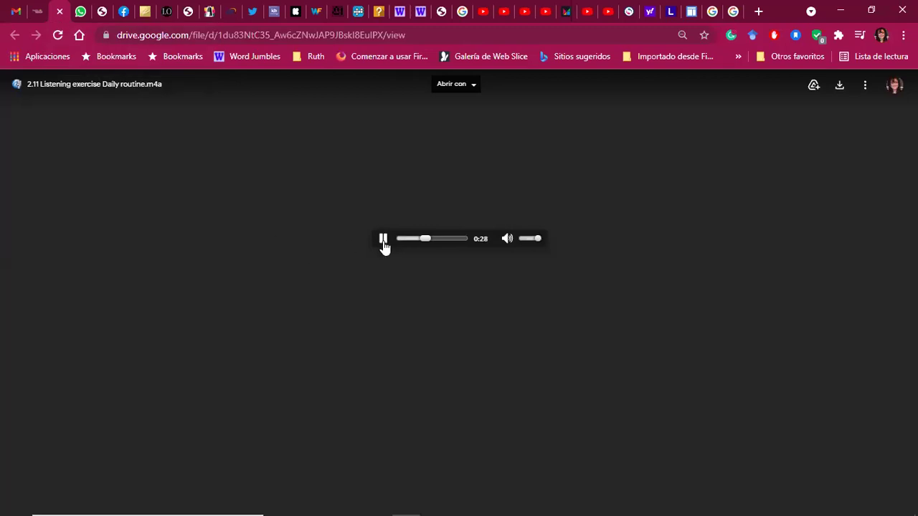
left_click(41, 15)
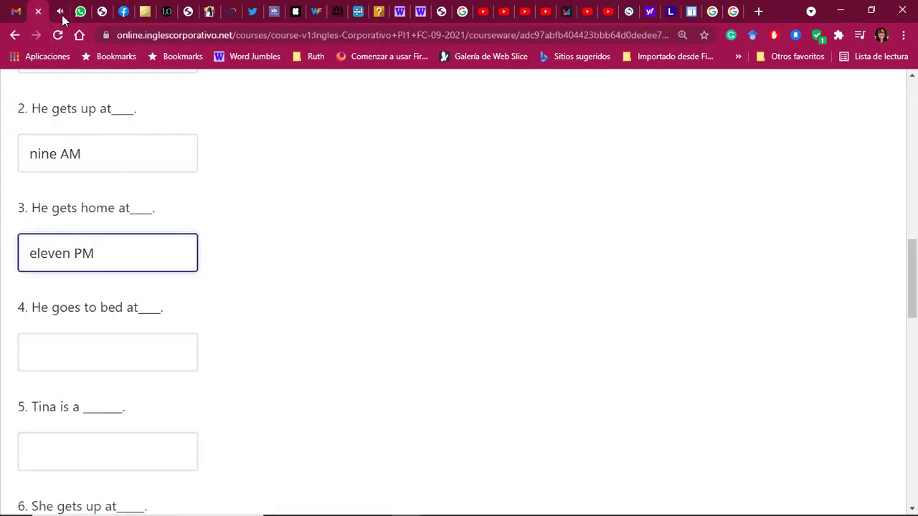
left_click(61, 14)
left_click(383, 239)
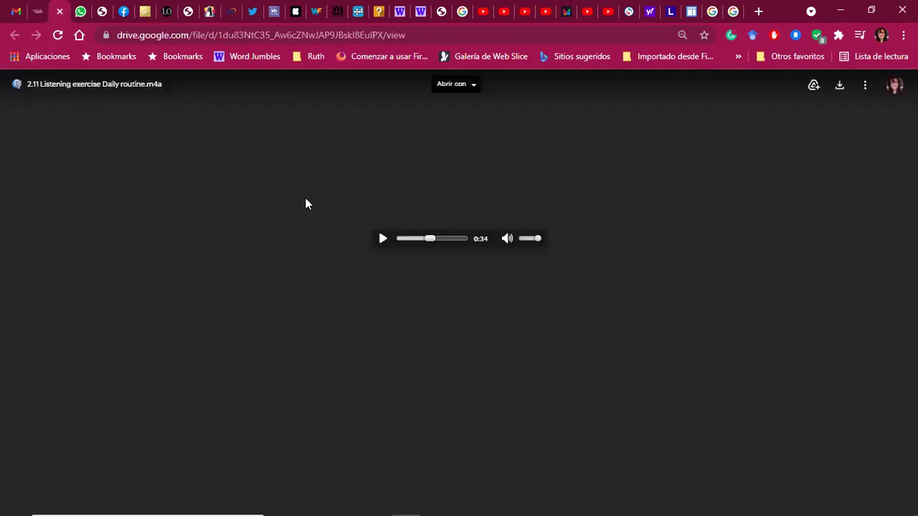
left_click(44, 18)
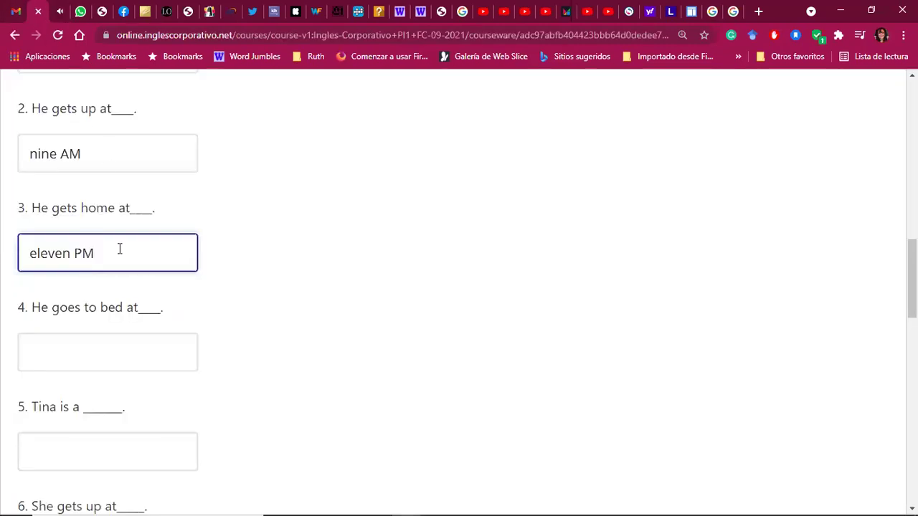
left_click(61, 351)
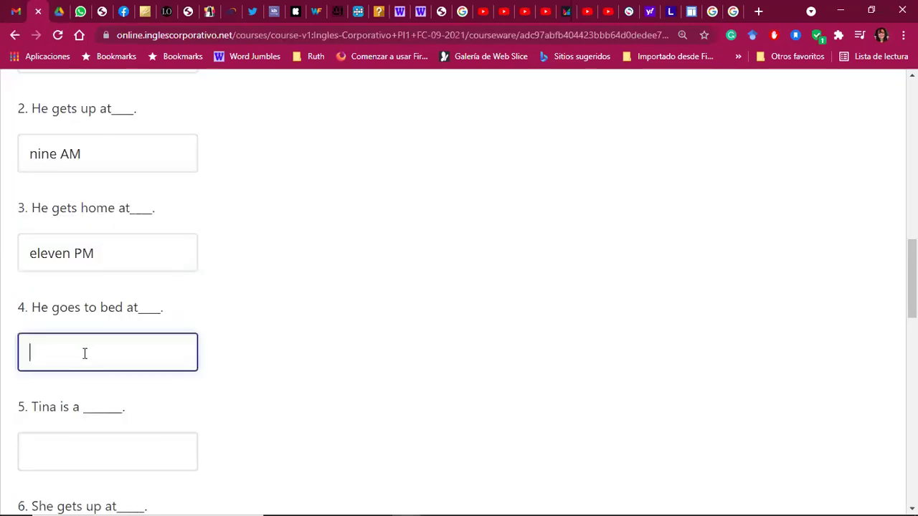
type("one Am")
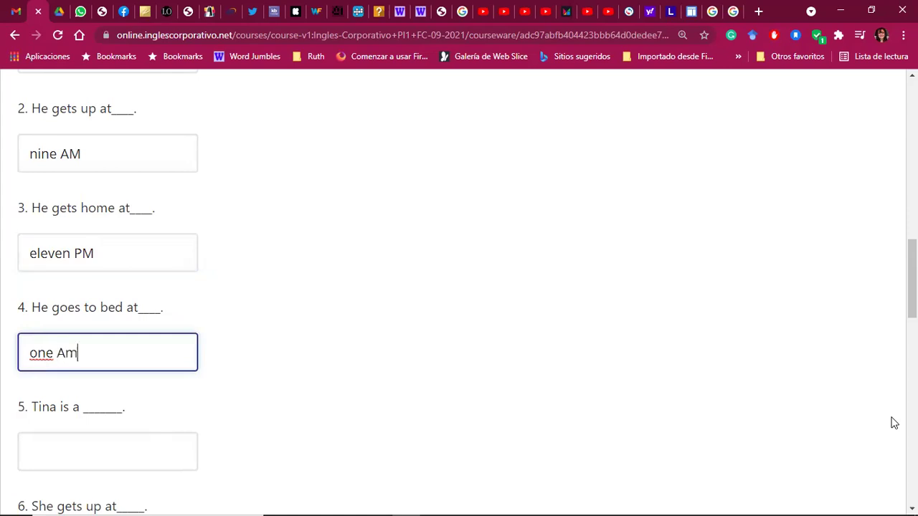
key("BackSpace")
type("M")
Replay the recording from slightly earlier, pause it after the occupation for question 5, and return to the course exercise.
left_click(59, 13)
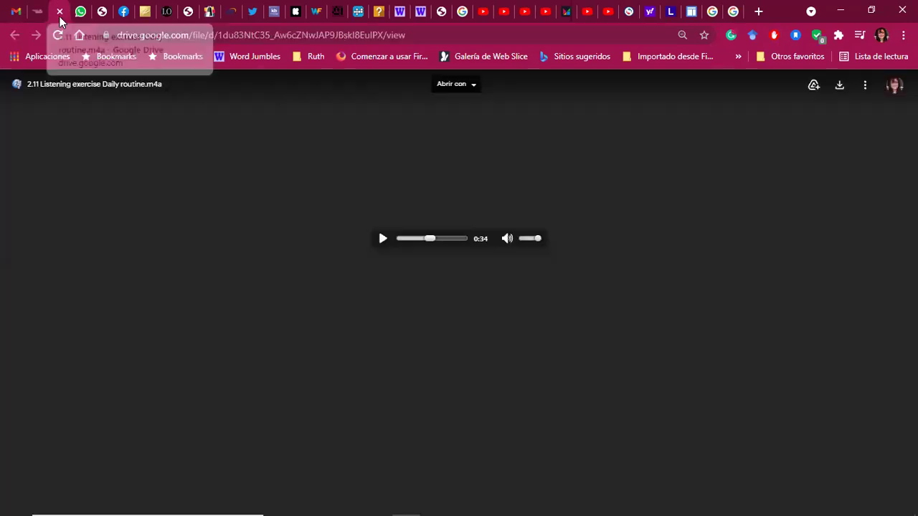
left_click_drag(429, 238, 422, 240)
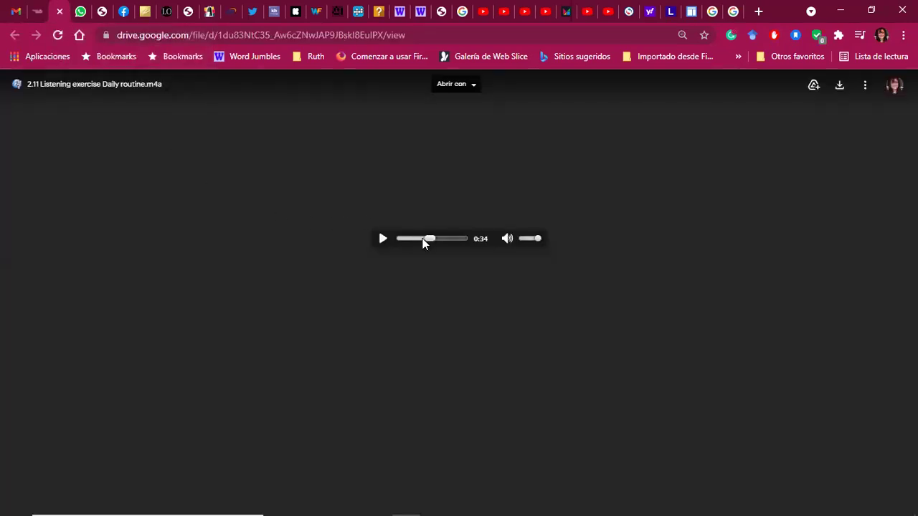
left_click(381, 239)
left_click(35, 14)
left_click(61, 18)
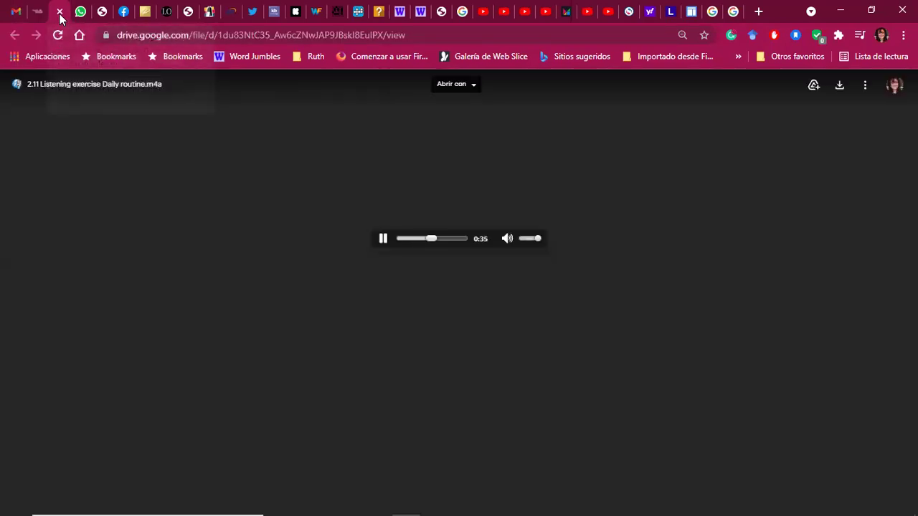
left_click(383, 240)
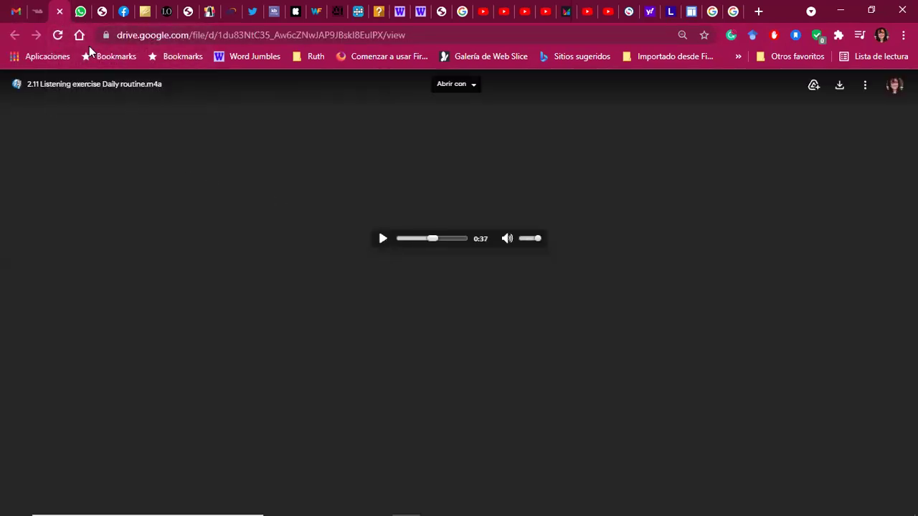
left_click(40, 12)
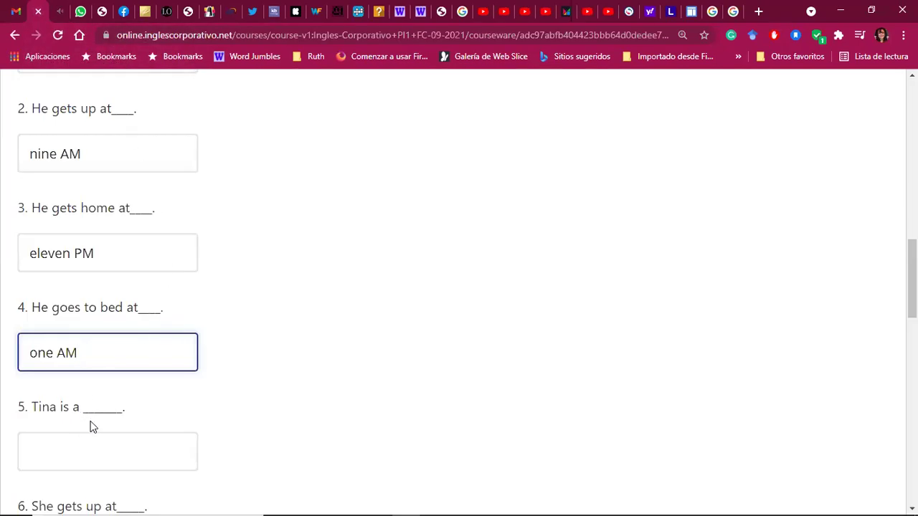
Answer question 5 with "office manager", leaving out the article "an".
scroll(90, 426, "down", 3)
left_click(88, 237)
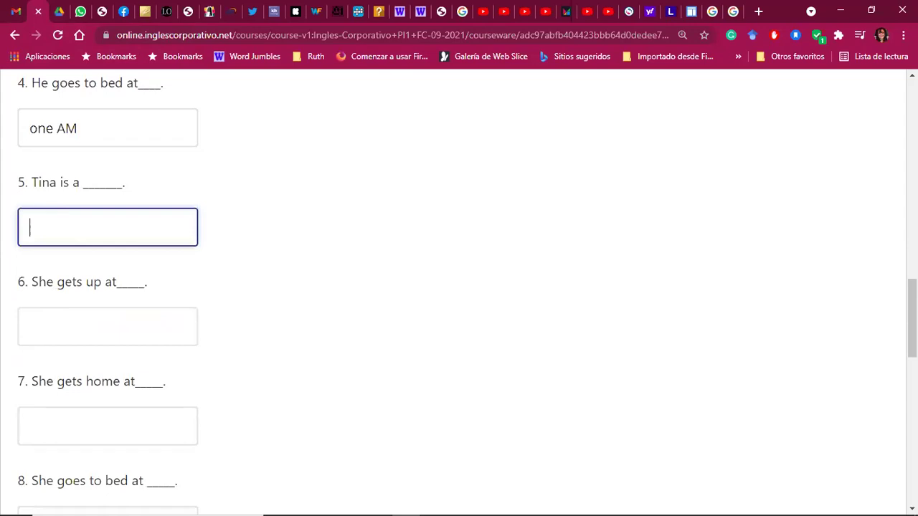
type("an office manager")
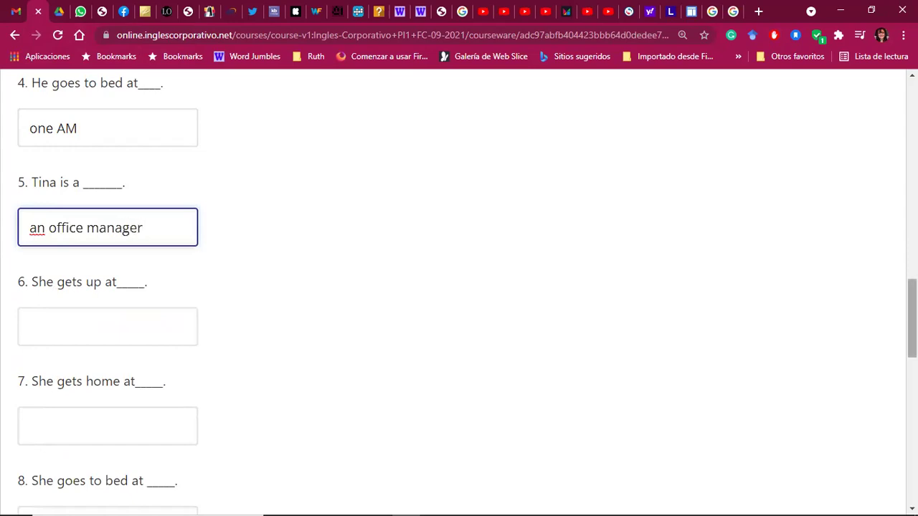
left_click(45, 228)
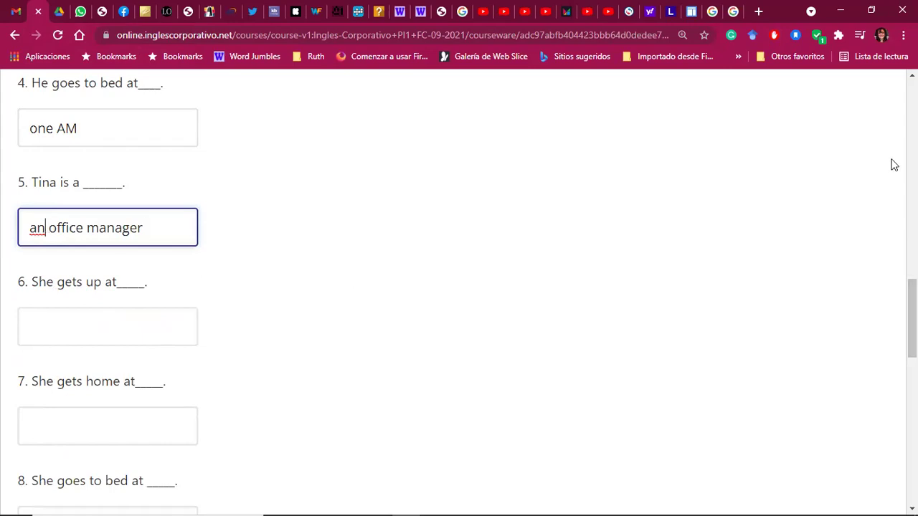
key("BackSpace")
key("BackSpace")
key("Delete")
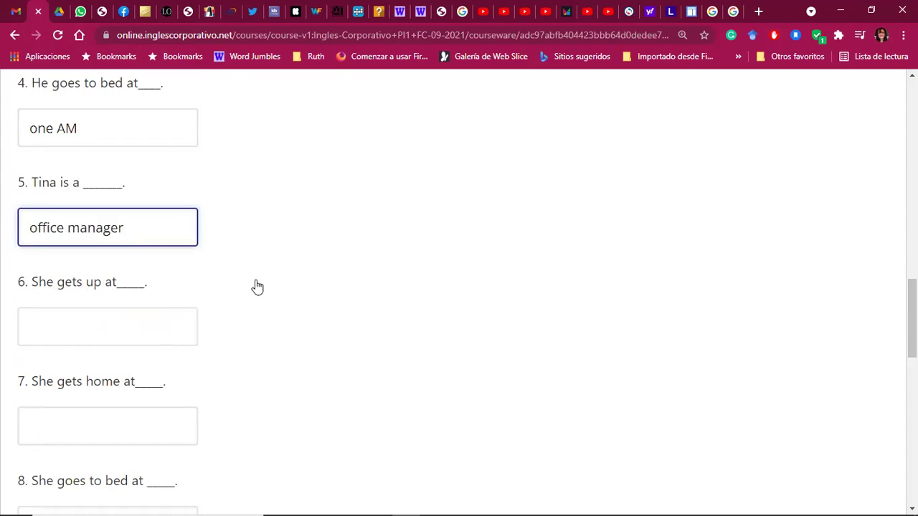
Continue the recording a few seconds, pause it, and answer question 6 with "seven AM".
left_click(60, 12)
left_click(383, 239)
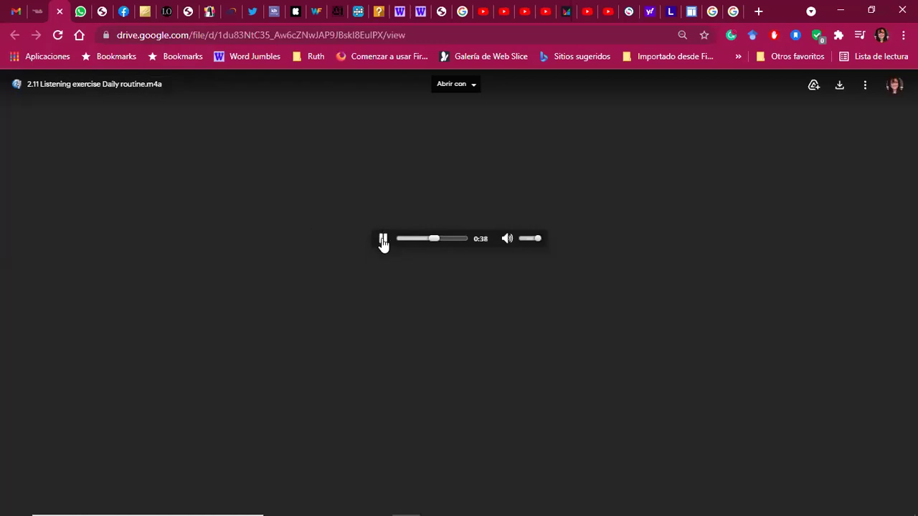
left_click(383, 240)
left_click(36, 11)
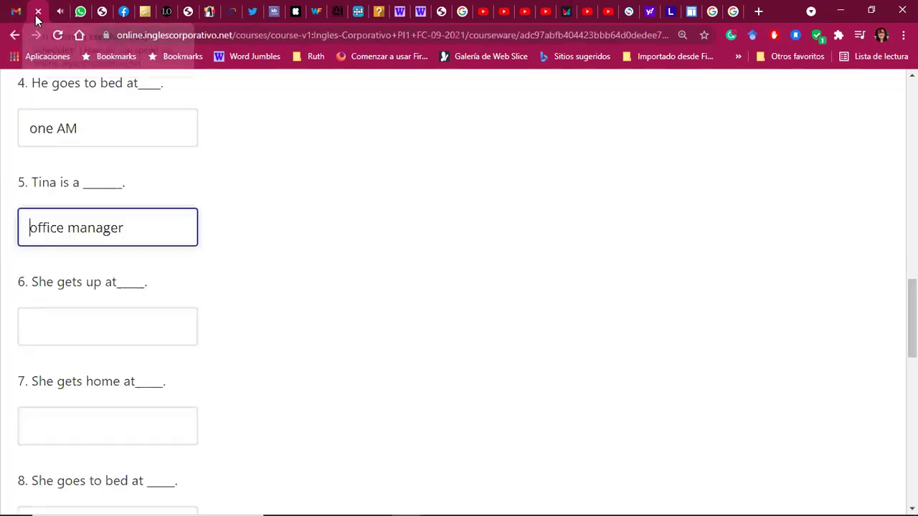
left_click(78, 324)
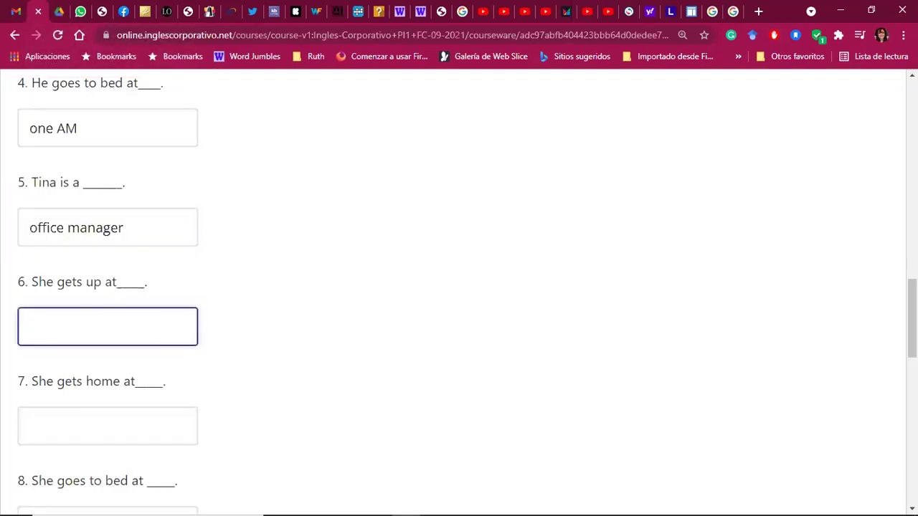
type("seven AM")
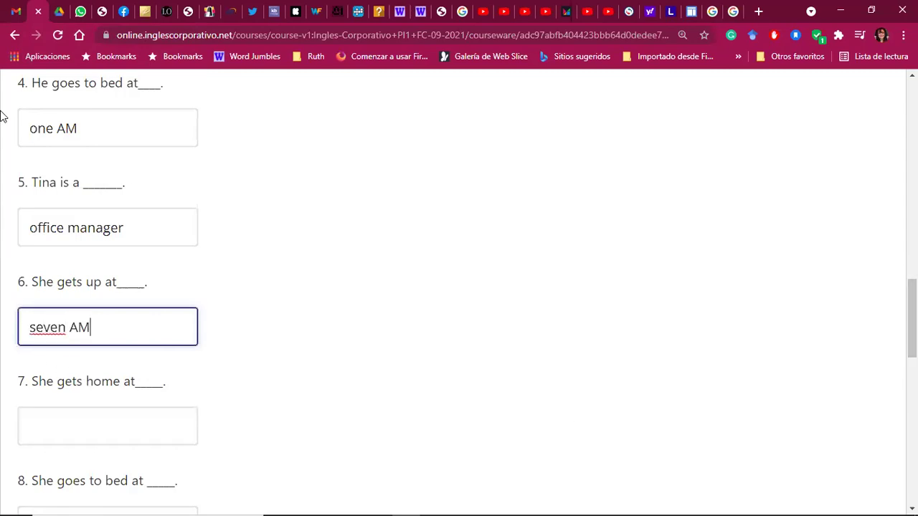
Try to continue the recording and move it back to an earlier position.
left_click(61, 12)
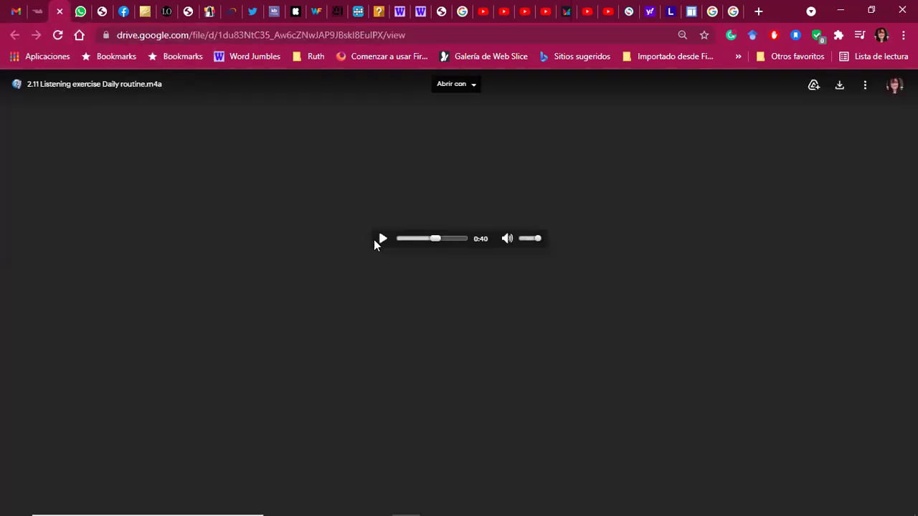
left_click(383, 239)
left_click(383, 240)
left_click(383, 241)
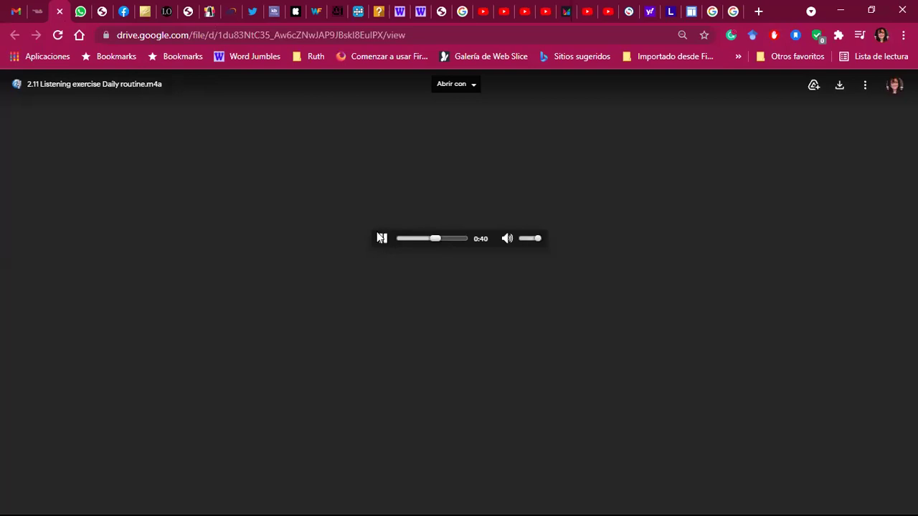
left_click_drag(449, 239, 426, 244)
left_click(384, 242)
left_click(384, 243)
left_click(383, 242)
Close the Google Drive recording and reopen it from the player in the course's listening exercise.
left_click(61, 12)
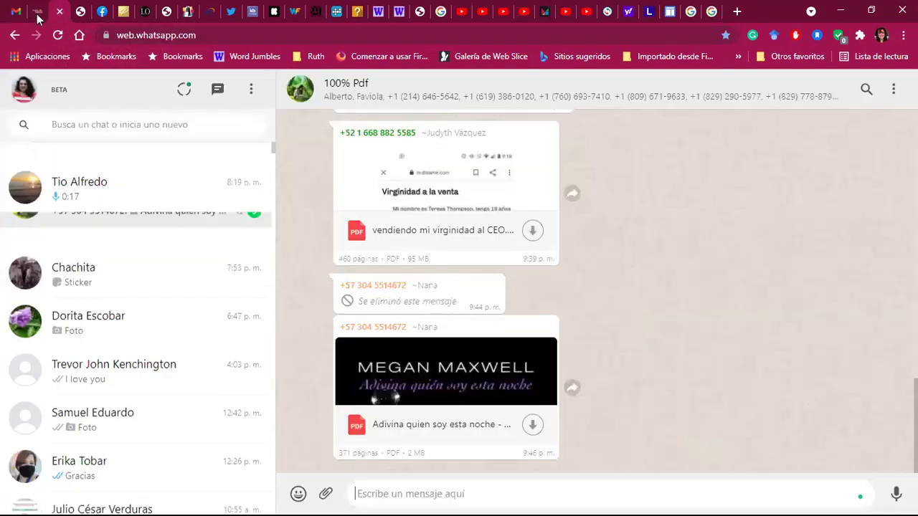
left_click(38, 12)
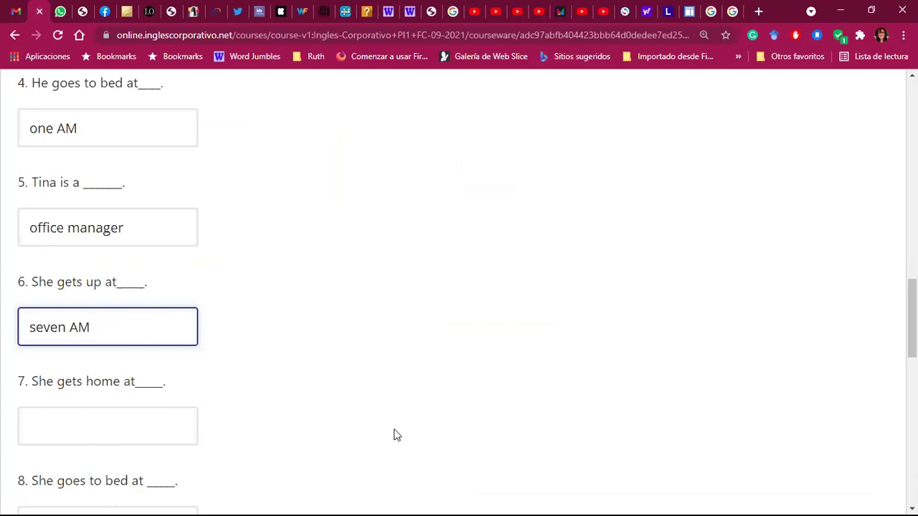
scroll(526, 230, "up", 6)
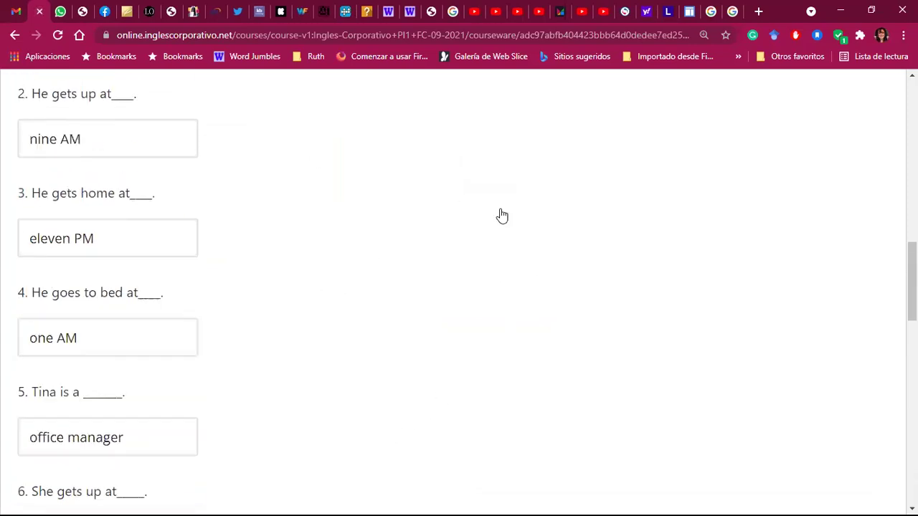
scroll(318, 157, "up", 3)
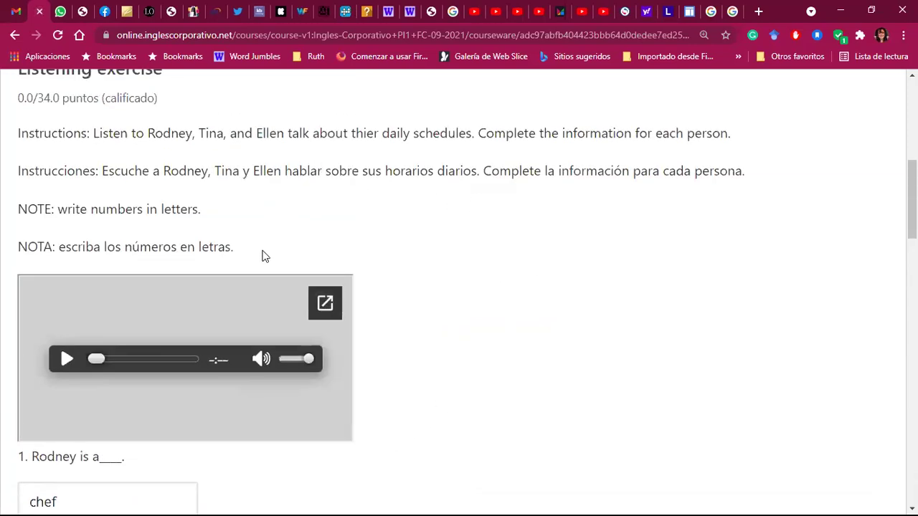
left_click(323, 303)
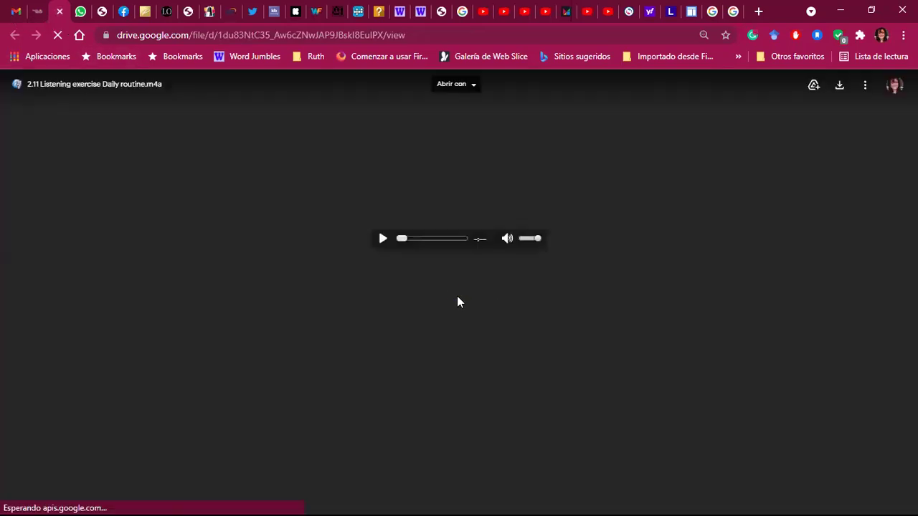
Play the reopened recording from shortly before the part for question 7, and pause it after the bedtime for question 8.
left_click(383, 239)
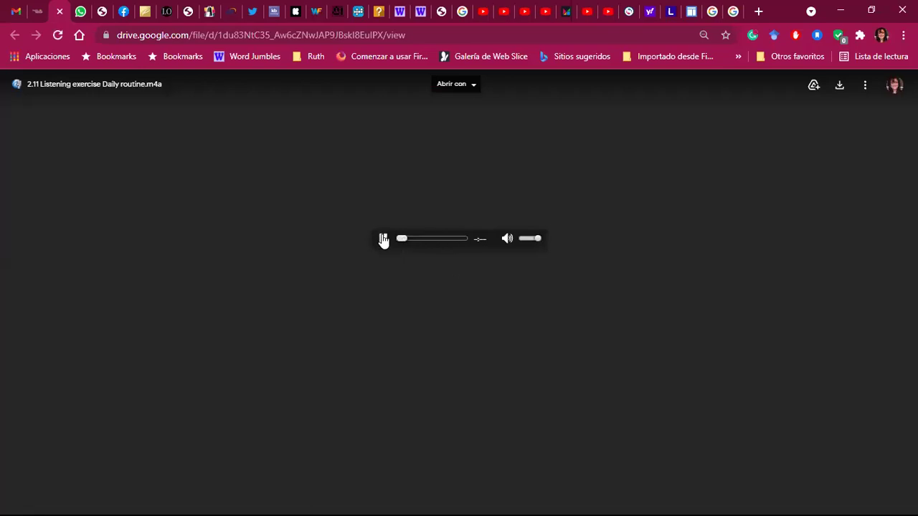
left_click(426, 238)
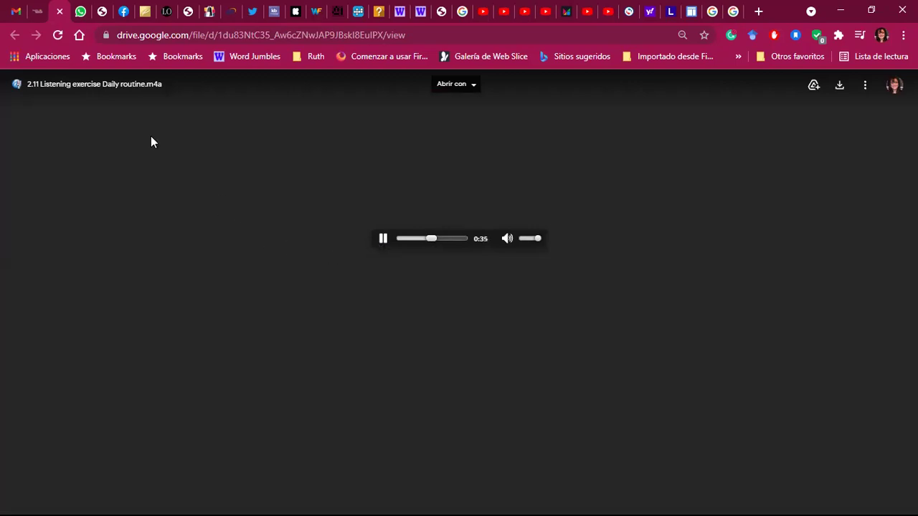
left_click(36, 20)
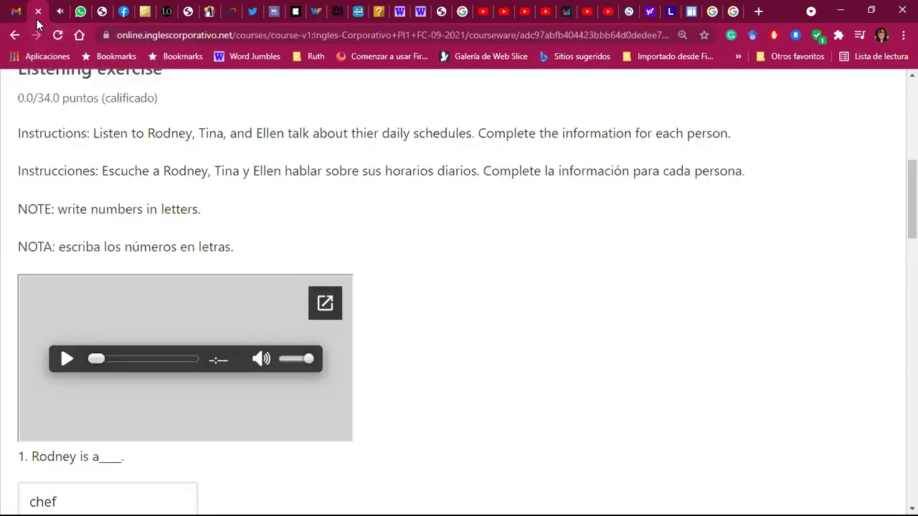
left_click(66, 20)
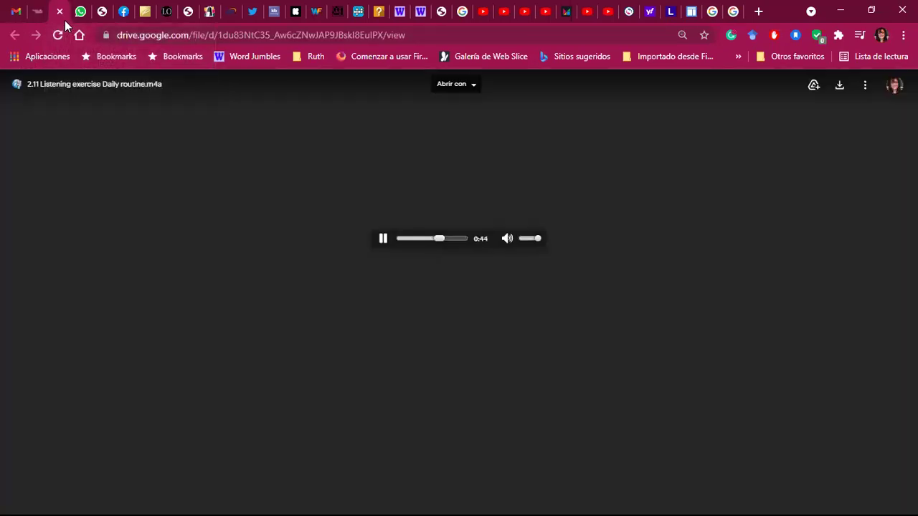
left_click(383, 239)
Answer question 7 in the course exercise with "six PM" and question 8 with "midnight".
left_click(32, 16)
scroll(136, 251, "down", 10)
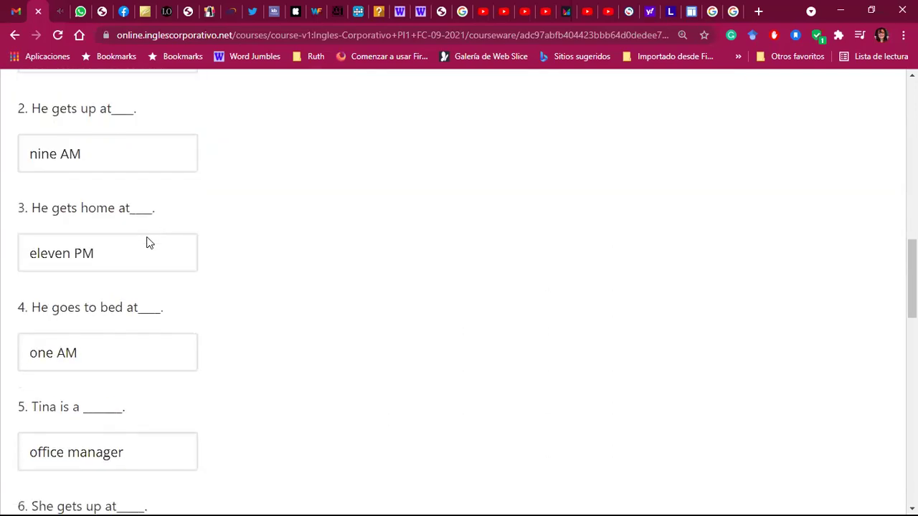
left_click(80, 316)
type("sic")
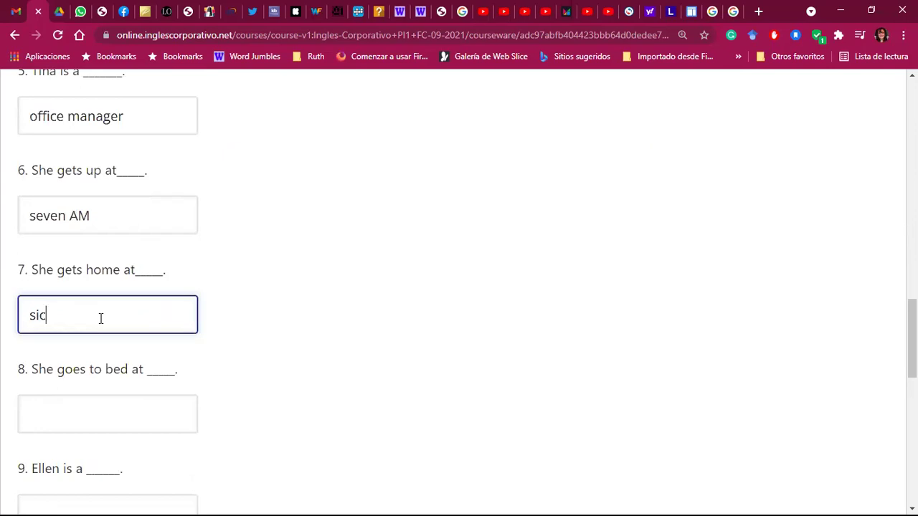
key("BackSpace")
type("x PM")
left_click(57, 421)
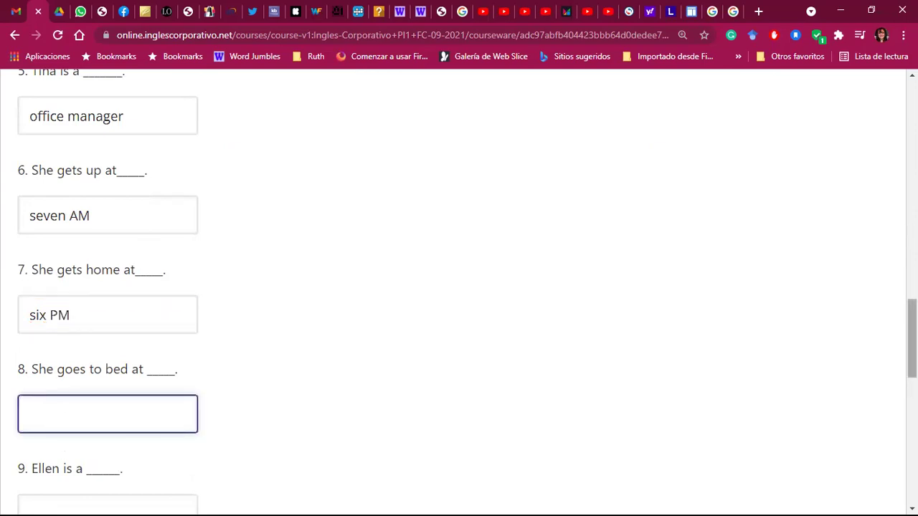
type("midnight")
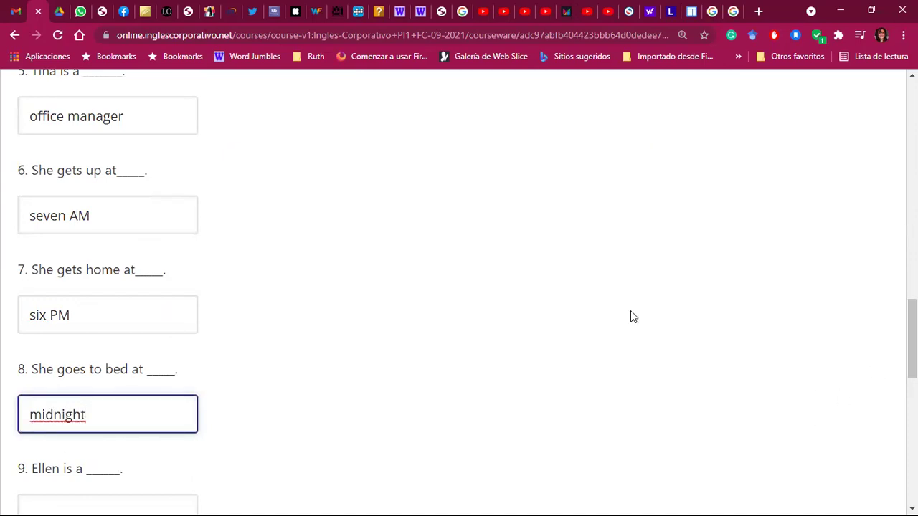
scroll(489, 301, "down", 5)
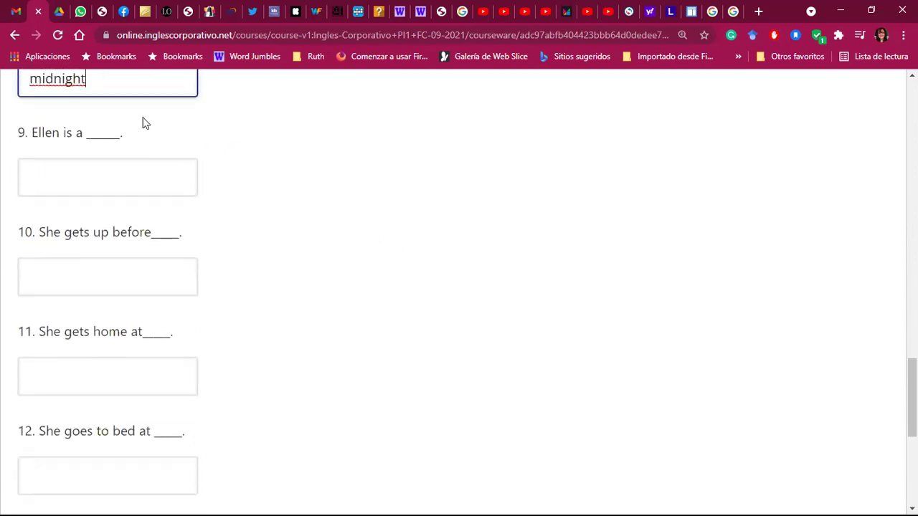
Play the next part of the recording, pause it, and answer question 9 in the course exercise with "flight attendant".
left_click(60, 20)
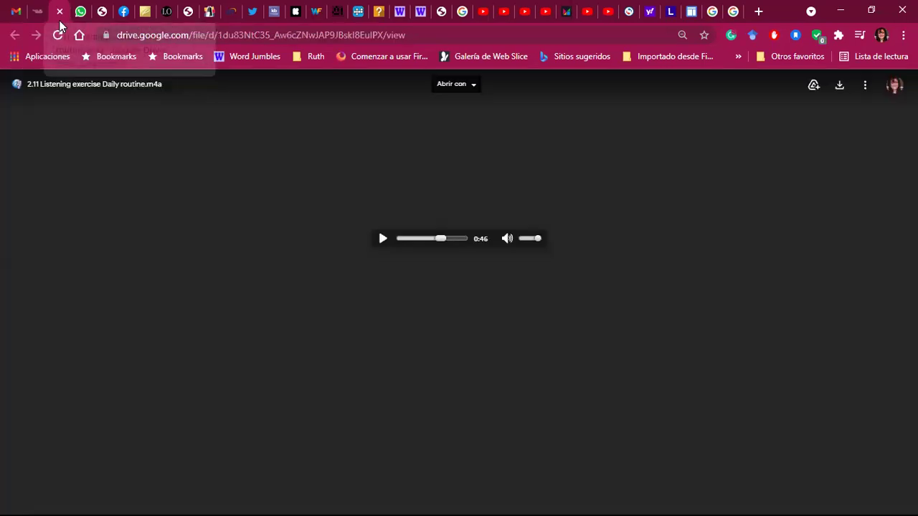
left_click(384, 243)
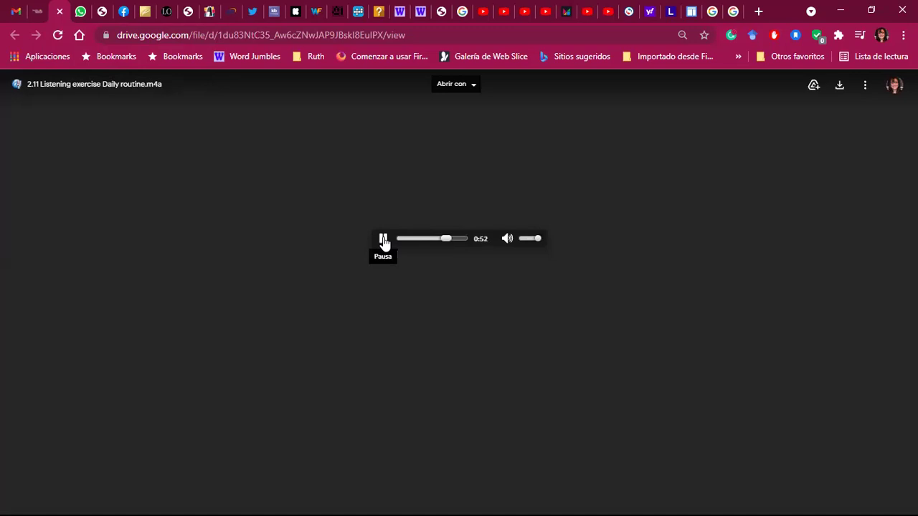
left_click(384, 241)
left_click(33, 20)
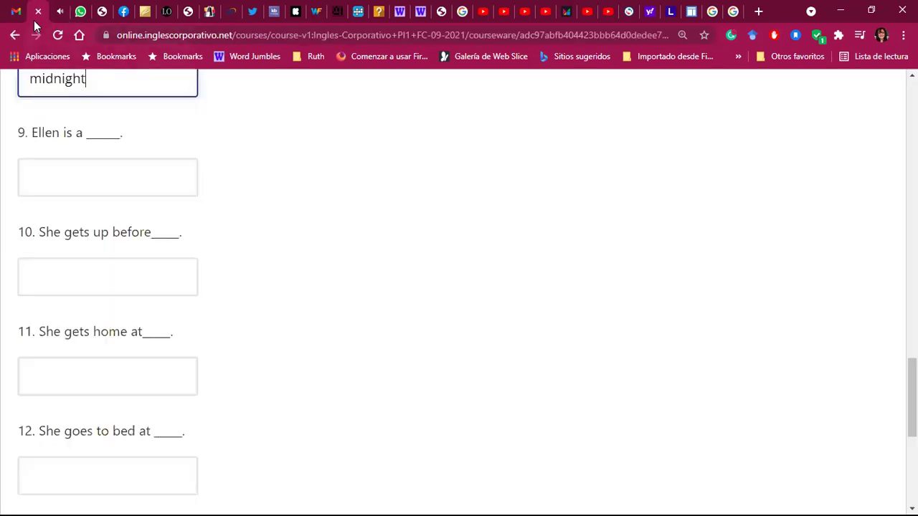
left_click(50, 177)
type("fligh")
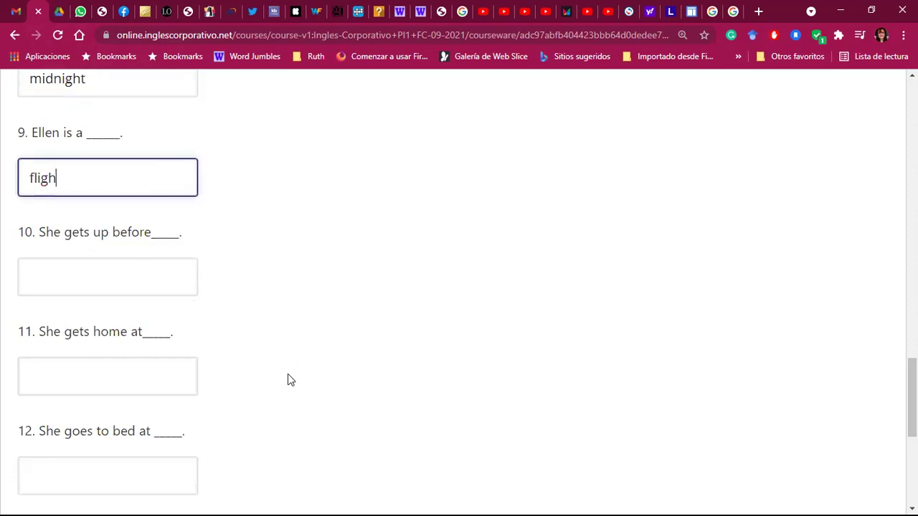
type("t att")
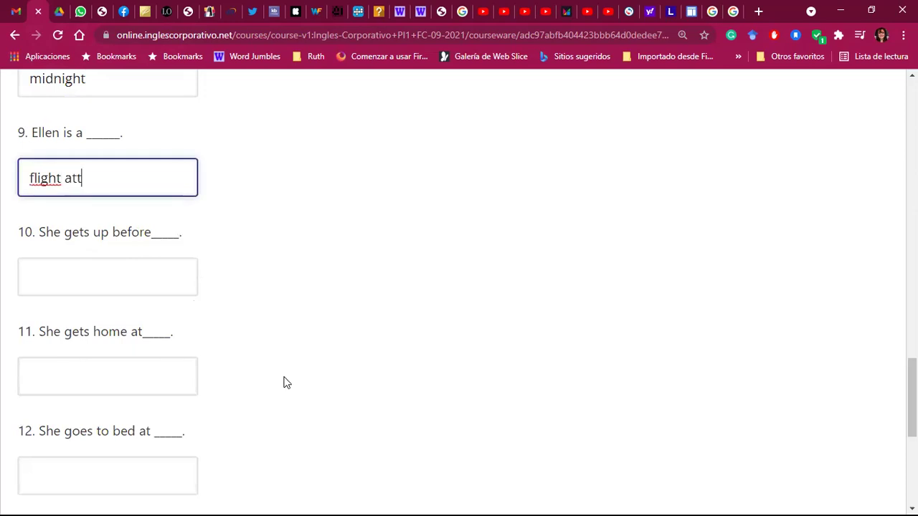
type("endant")
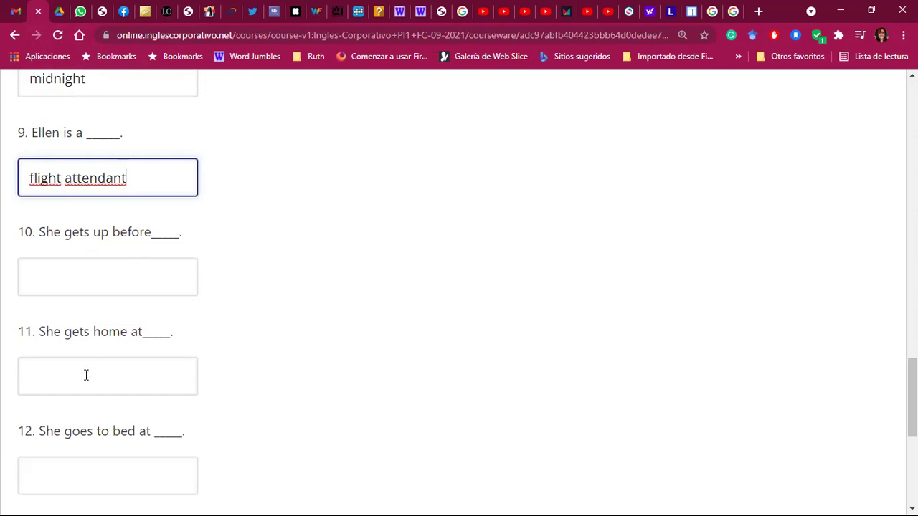
Continue the recording through Ellen's wake-up time, pause it, and answer question 10 with "five AM".
left_click(65, 21)
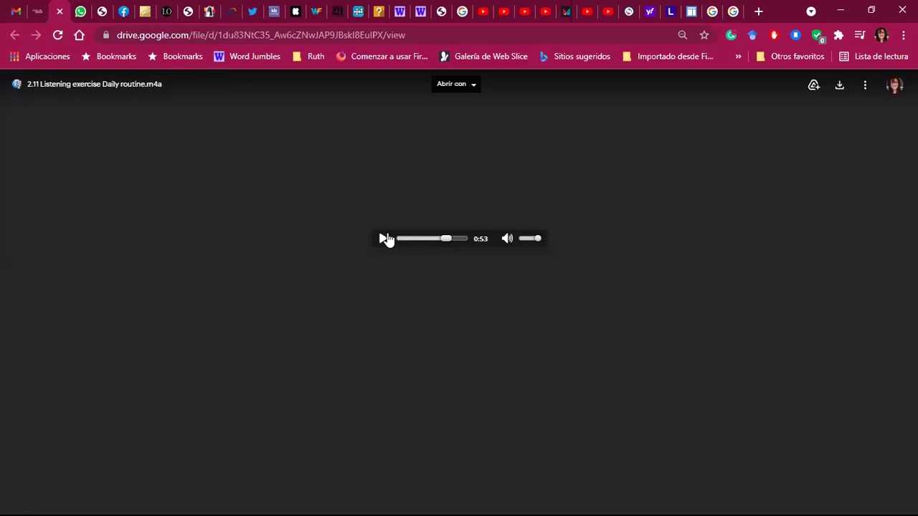
left_click(383, 241)
left_click(383, 241)
left_click(42, 17)
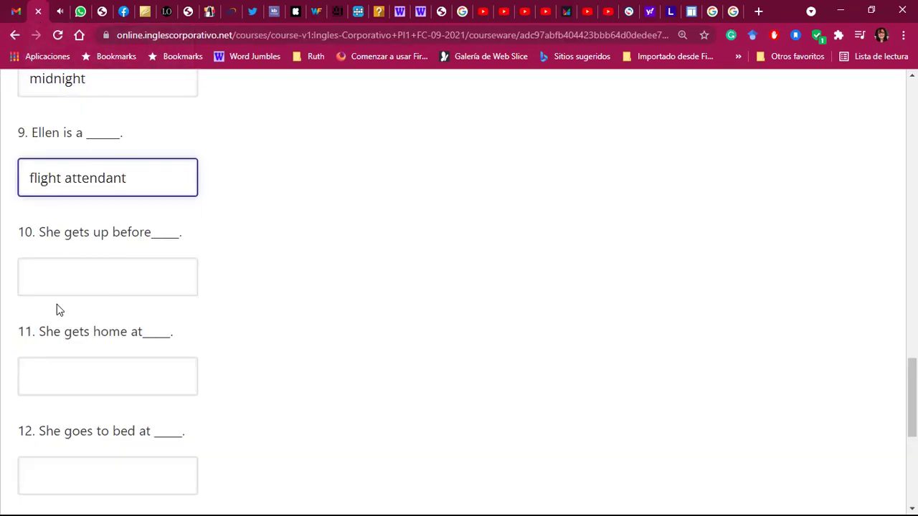
left_click(64, 276)
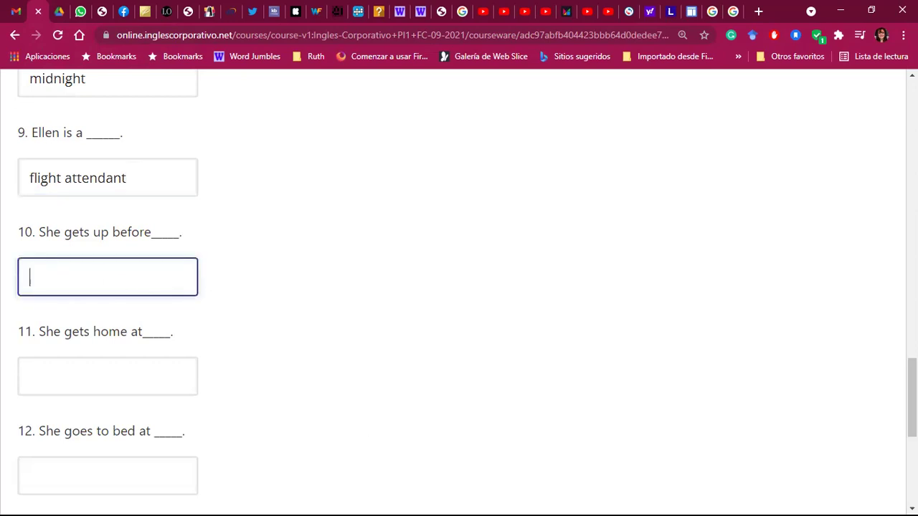
type("five AM")
Continue the recording through the time Ellen gets home, pause it, and answer question 11 with "nine PM".
left_click(59, 371)
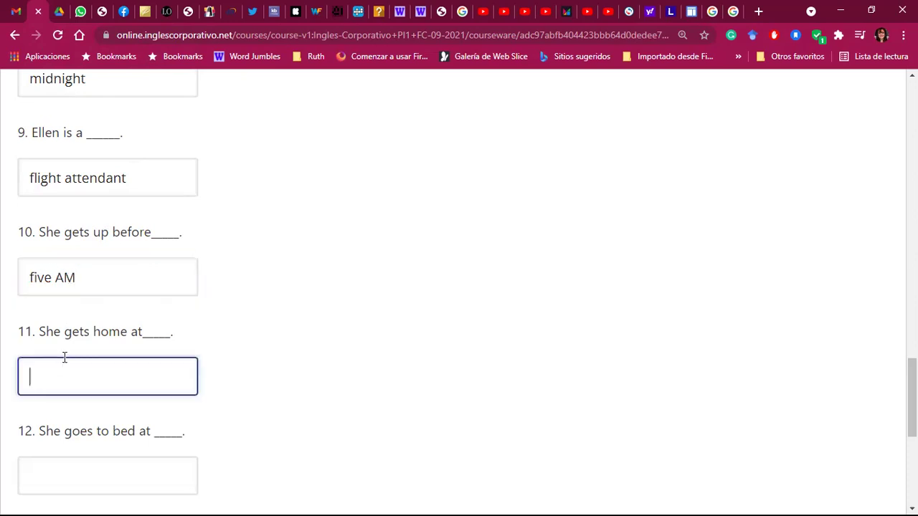
left_click(58, 20)
left_click(384, 239)
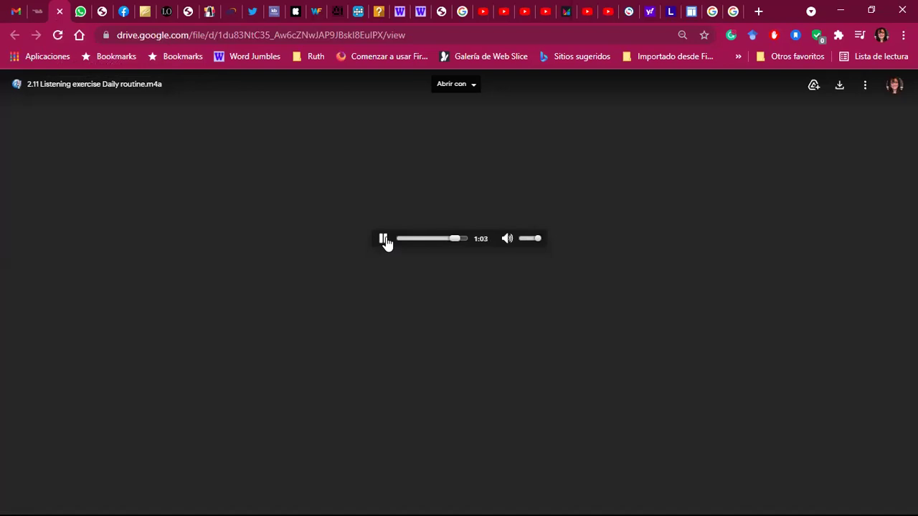
left_click(383, 241)
left_click(383, 242)
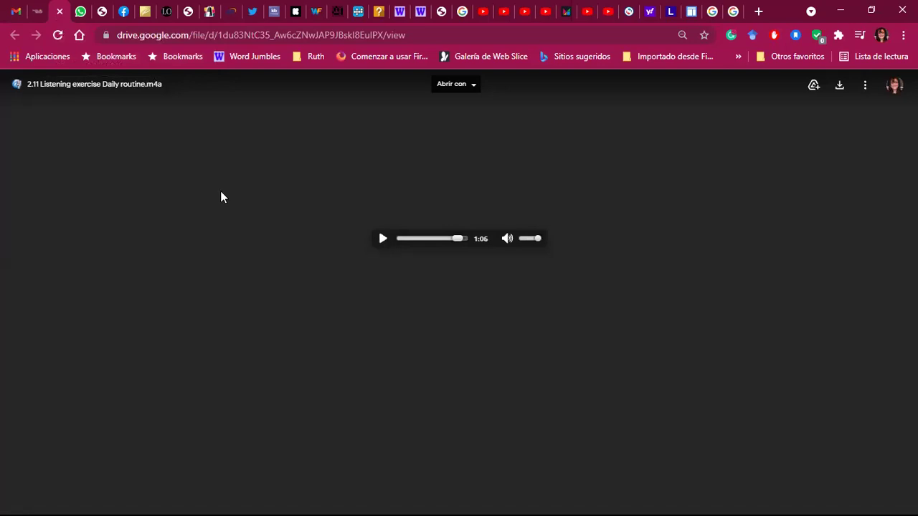
left_click(42, 13)
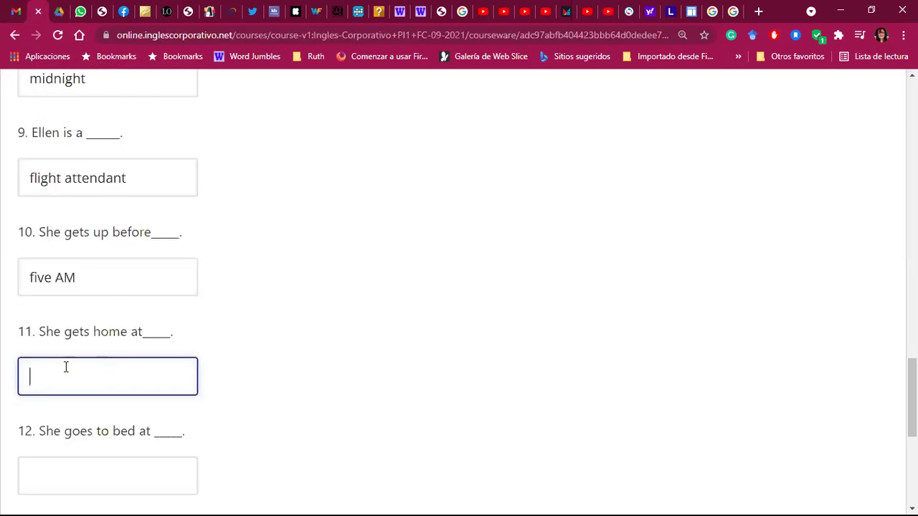
type("nine ")
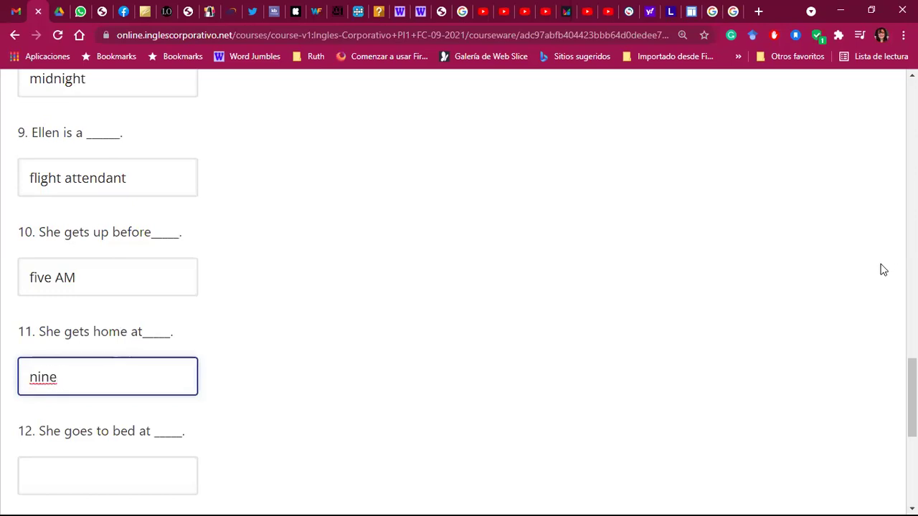
type("PM")
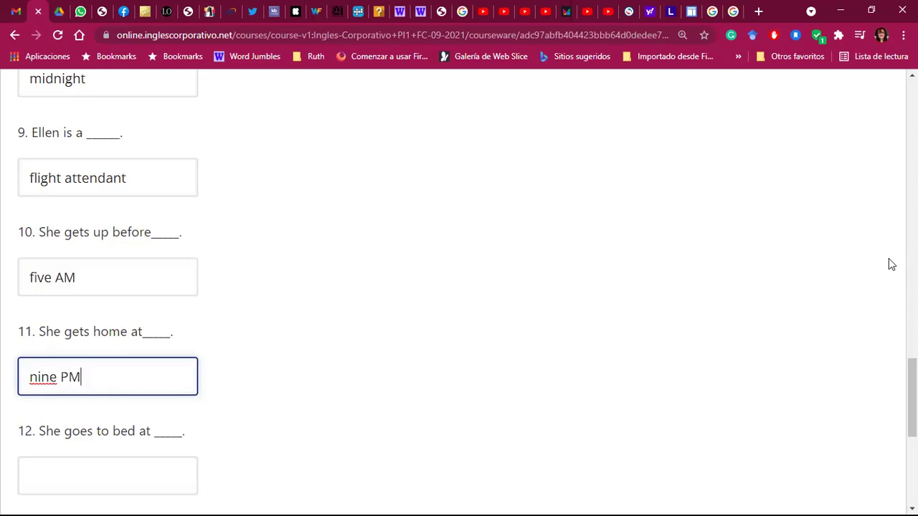
Play the remaining part of the recording for question 12 and return to the course exercise.
scroll(258, 304, "down", 2)
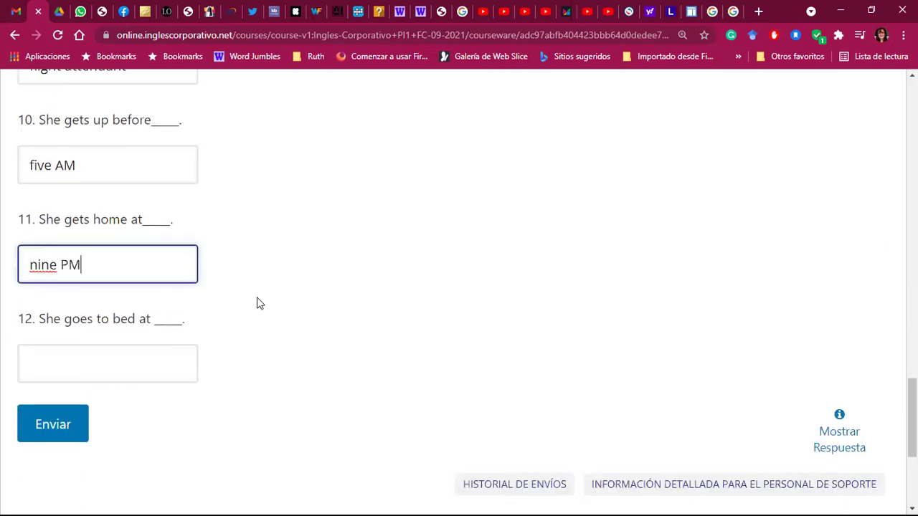
left_click(60, 15)
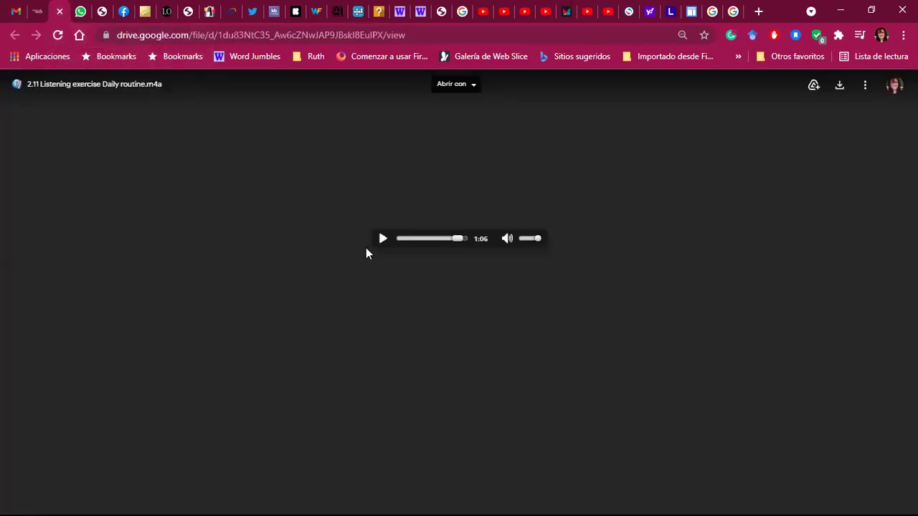
left_click(383, 239)
left_click(38, 13)
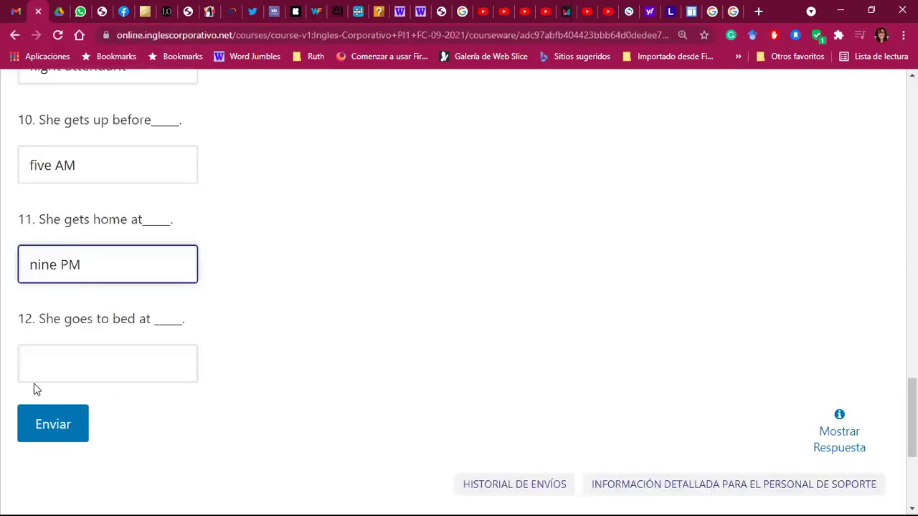
Answer question 12 with "ten PM" and submit the exercise for grading.
left_click(55, 363)
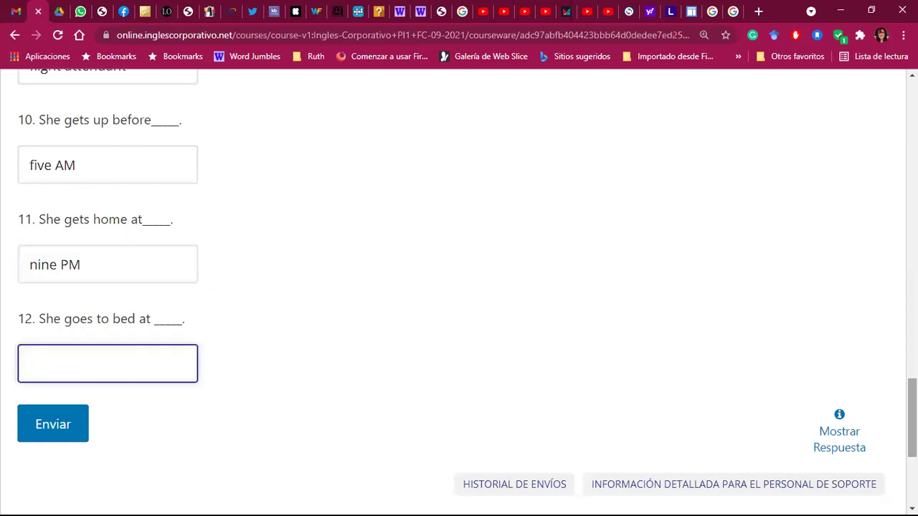
type("aro")
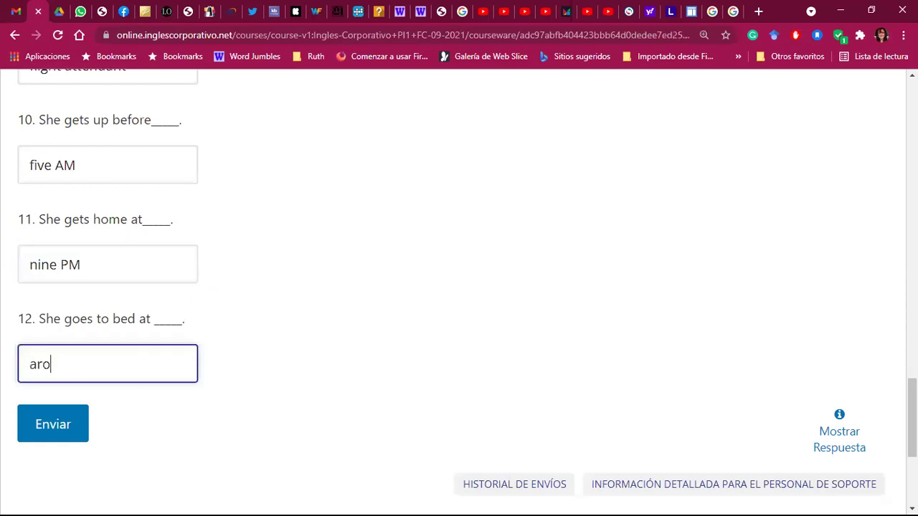
type("und ten")
key("BackSpace")
key("BackSpace")
key("BackSpace")
key("BackSpace")
key("BackSpace")
key("BackSpace")
key("BackSpace")
key("Right")
key("Right")
key("Right")
type("PM")
left_click(50, 436)
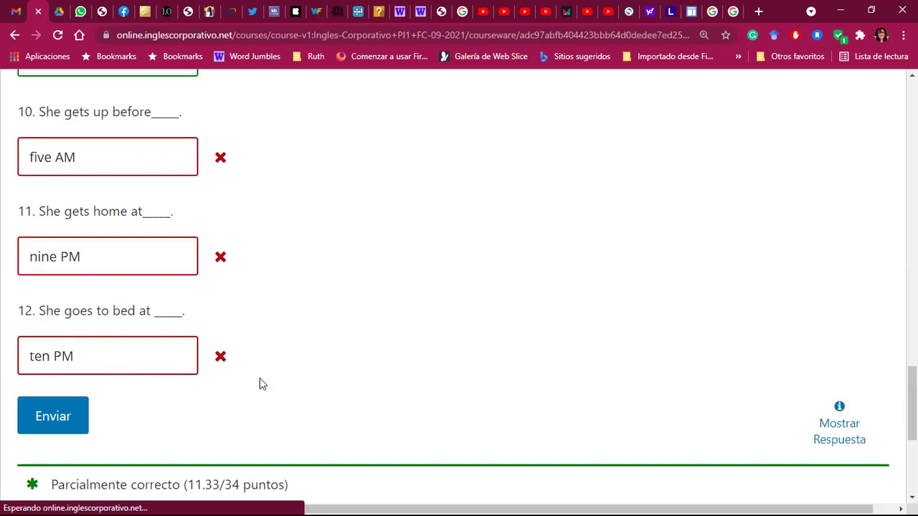
Review the marked answers and rewrite the answer to question 2 as "nine a.m.".
scroll(329, 378, "up", 19)
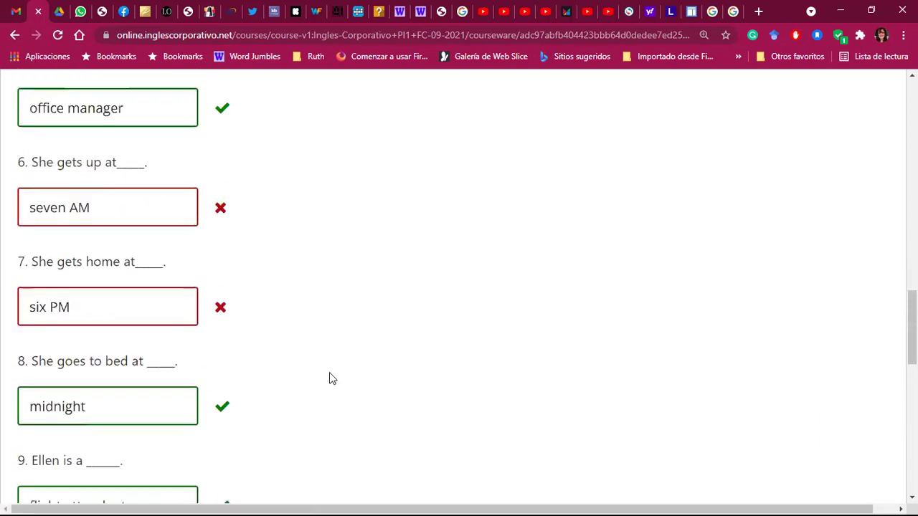
scroll(341, 350, "up", 2)
scroll(347, 348, "down", 2)
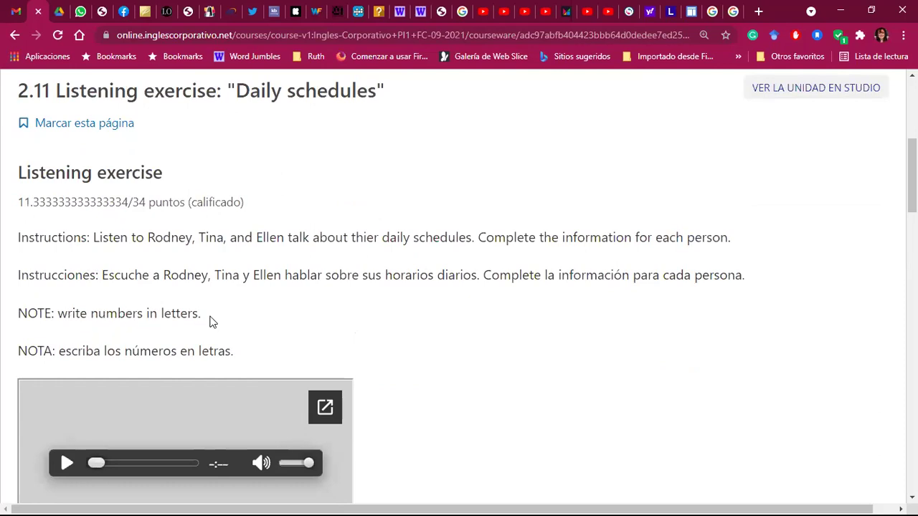
scroll(520, 395, "down", 8)
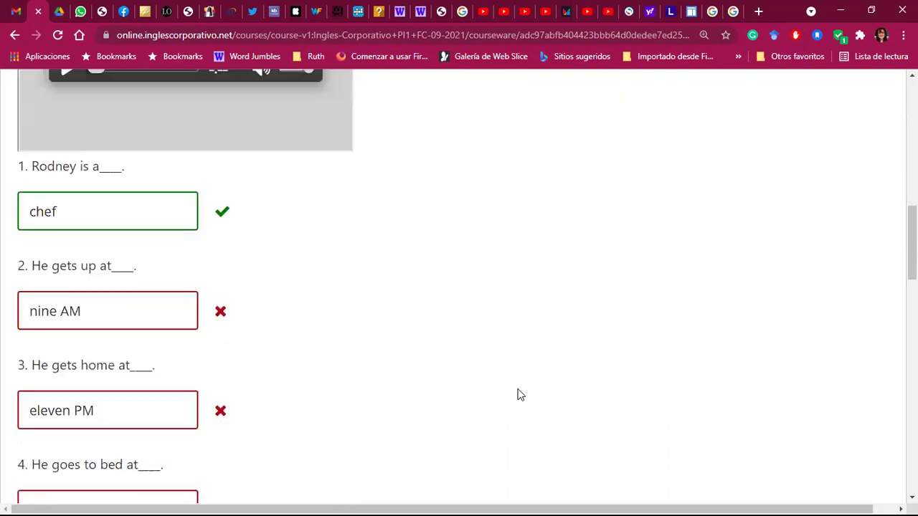
scroll(520, 396, "up", 3)
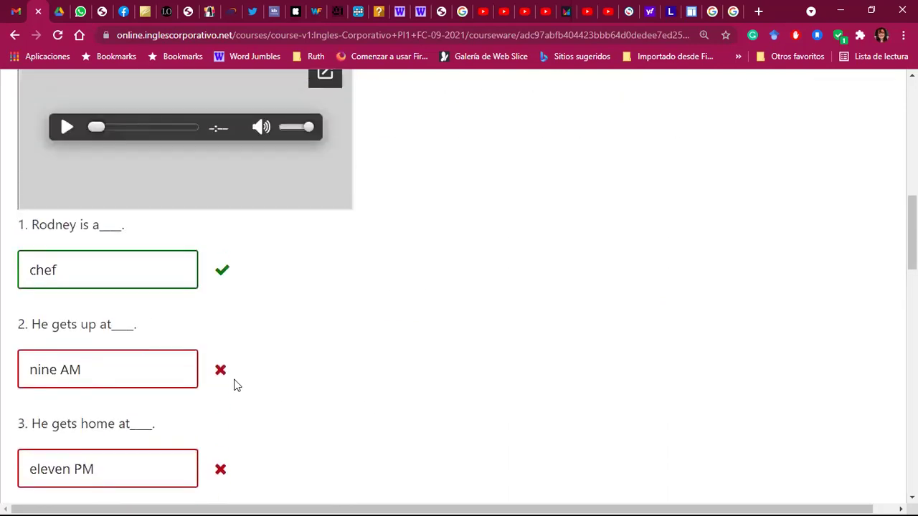
left_click_drag(84, 363, 60, 368)
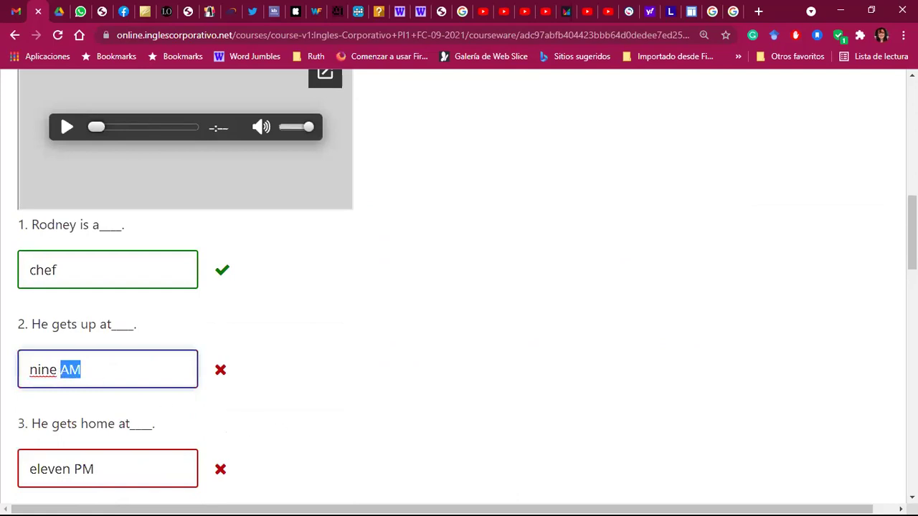
type("a. ")
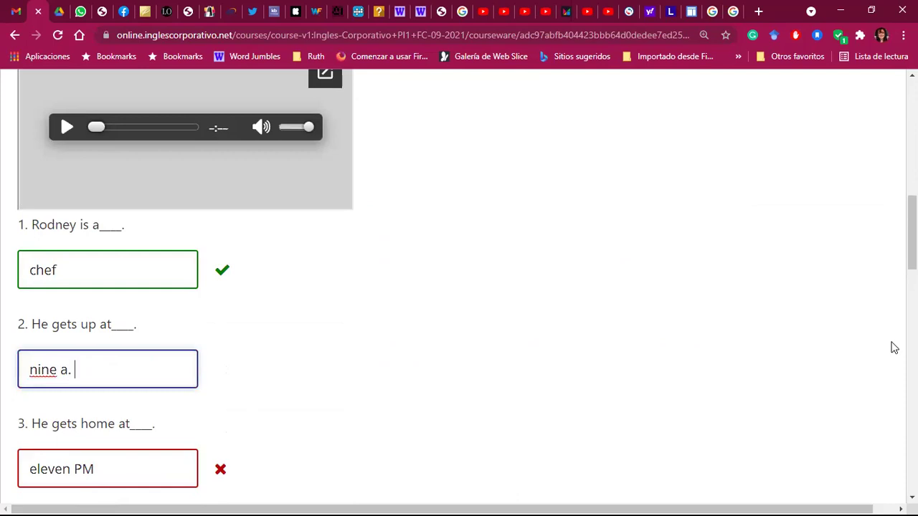
type("m.")
left_click(75, 370)
key("BackSpace")
Rewrite the answer to question 3 as "eleven p.m." and the answer to question 4 as "one a.m.".
scroll(188, 409, "down", 2)
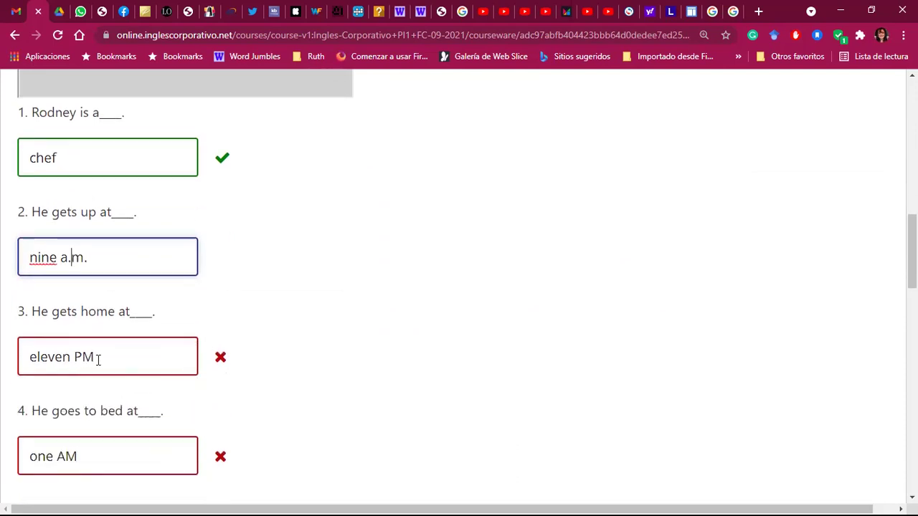
left_click_drag(95, 359, 73, 358)
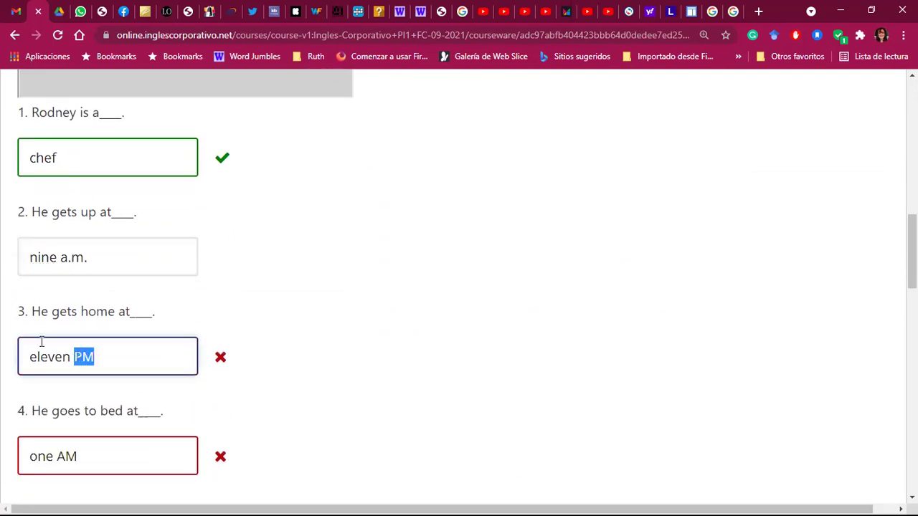
type("p")
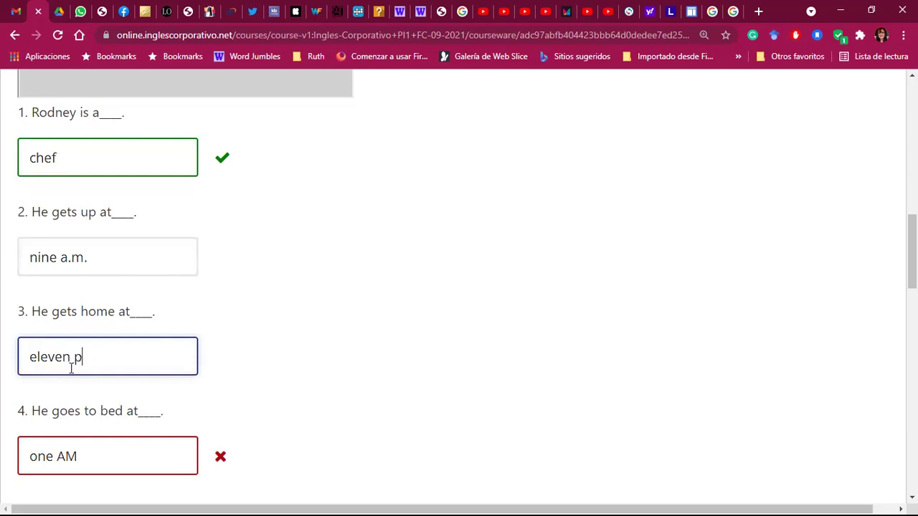
type(".m.")
left_click_drag(82, 455, 57, 457)
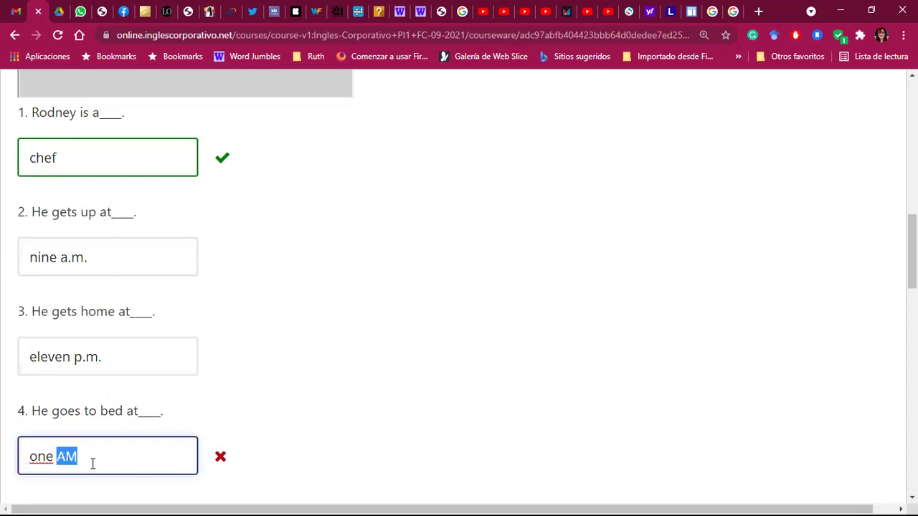
type("a.")
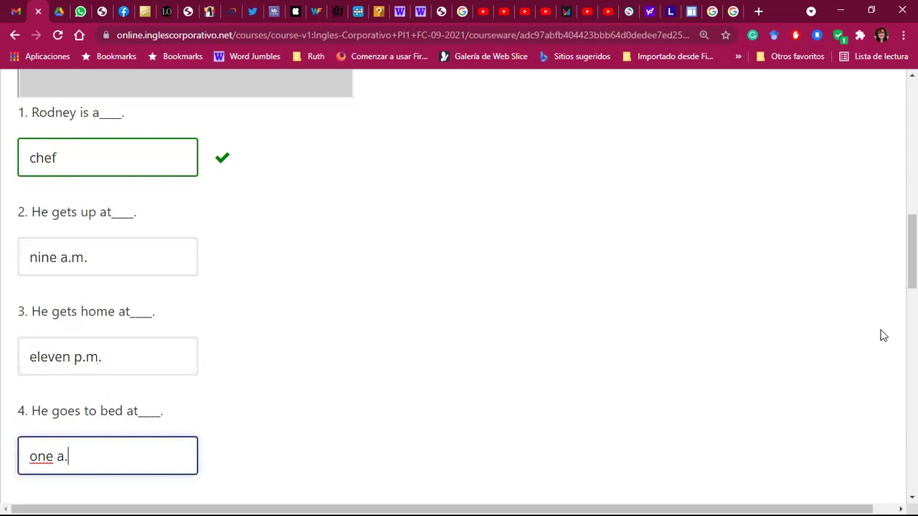
type("m.")
Submit the exercise again and check the marking of the rewritten answers to questions 2 to 4.
scroll(416, 357, "down", 3)
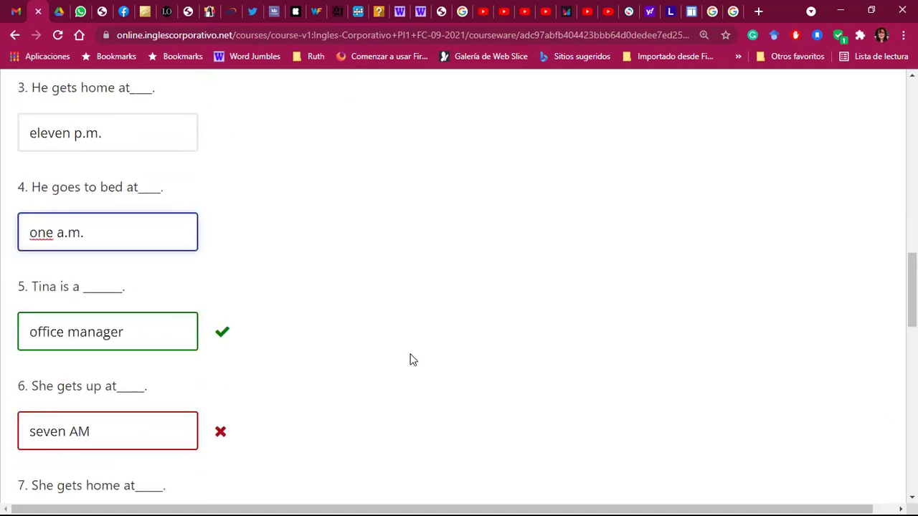
scroll(409, 362, "down", 2)
scroll(383, 359, "down", 6)
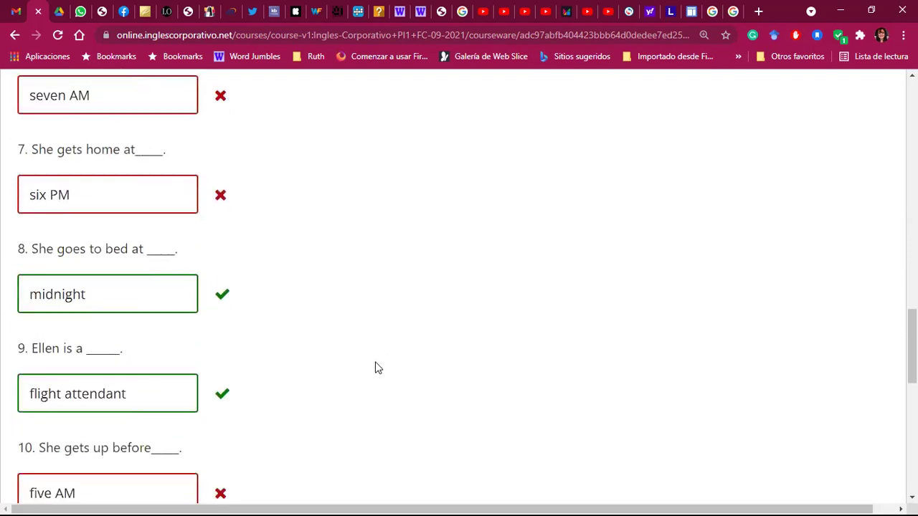
scroll(370, 369, "down", 5)
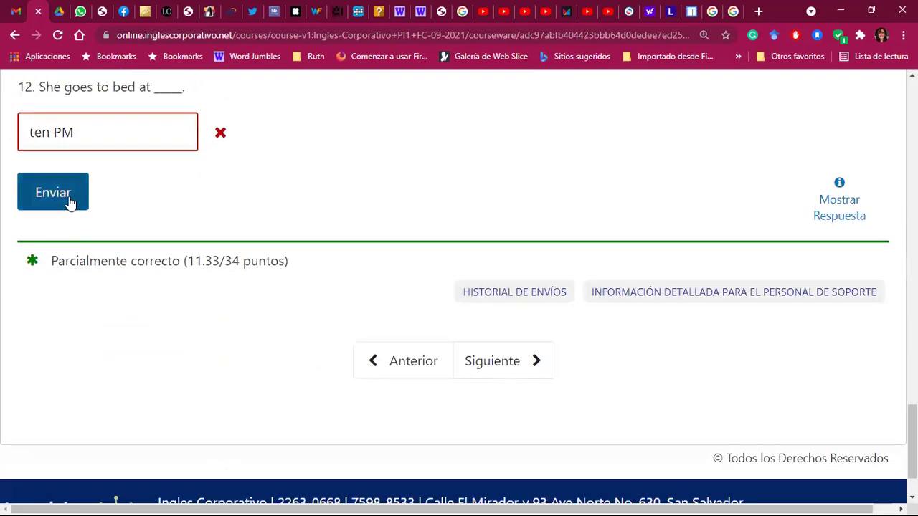
left_click(68, 201)
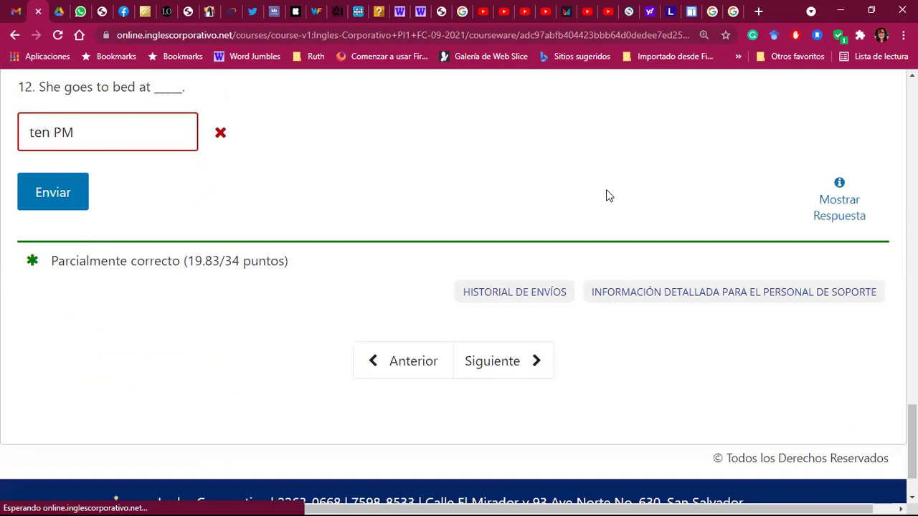
scroll(514, 261, "up", 12)
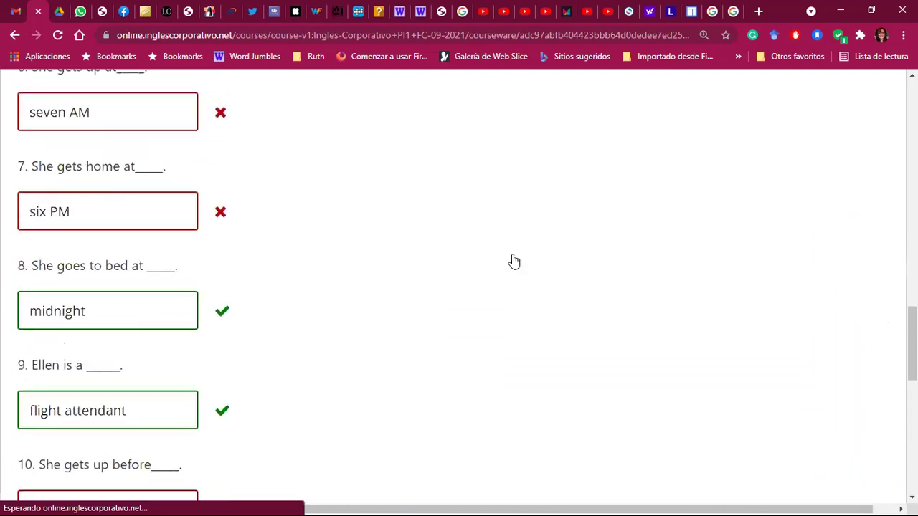
scroll(514, 262, "up", 3)
scroll(514, 260, "down", 4)
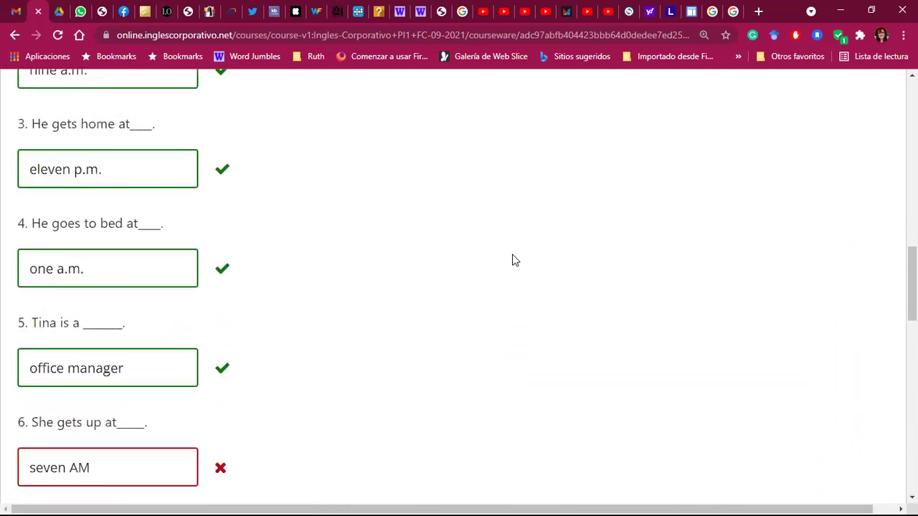
Rewrite the answer to question 6 as "seven a.m." and the answer to question 7 as "six p.m.".
scroll(513, 260, "down", 2)
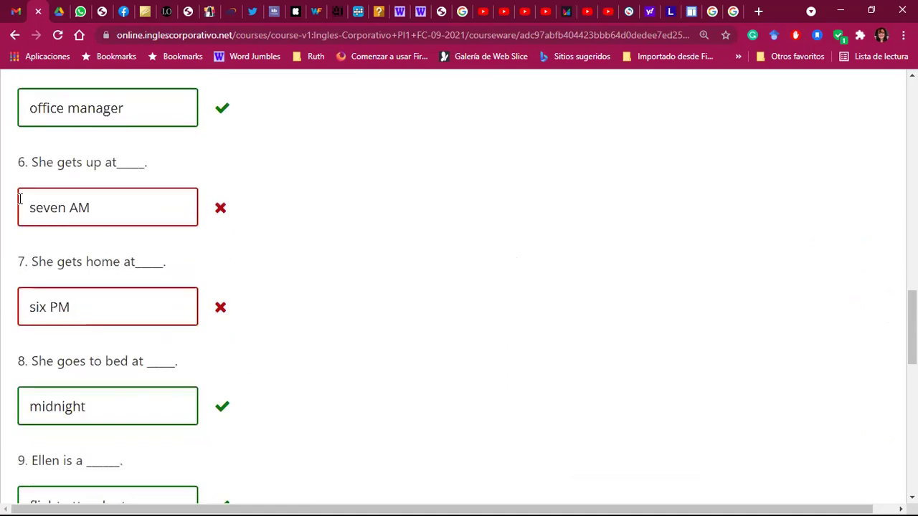
left_click(88, 208)
left_click_drag(89, 208, 74, 207)
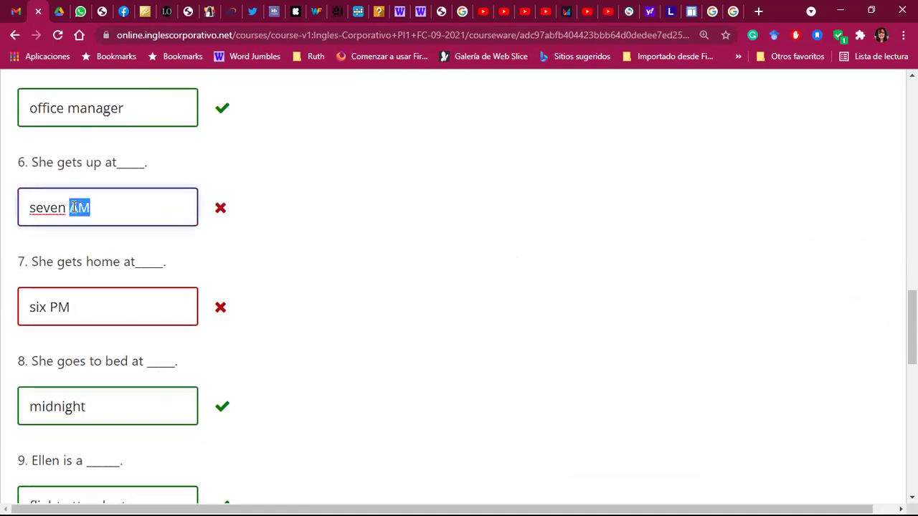
type("a")
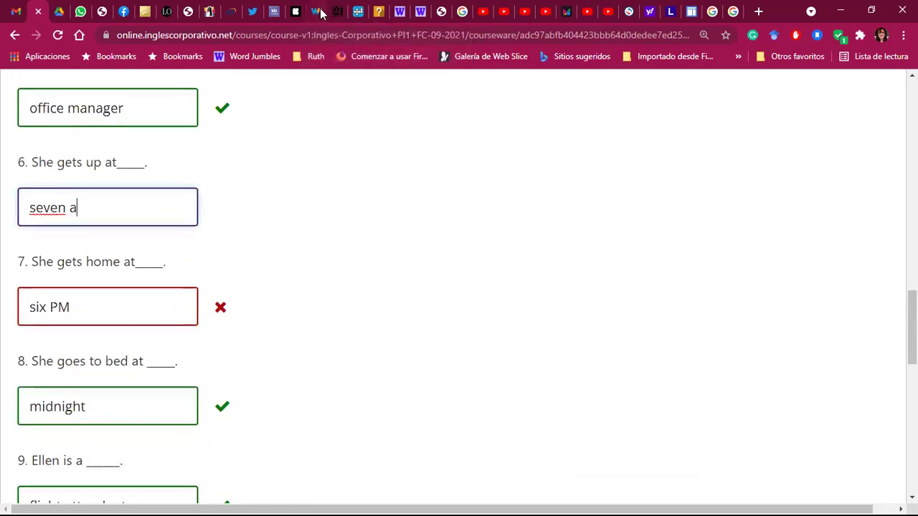
type(".m.")
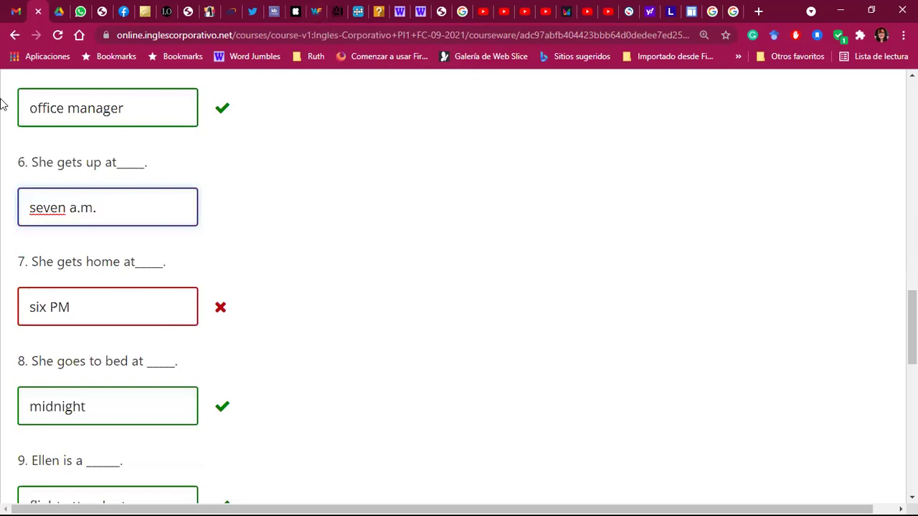
left_click(69, 307)
left_click_drag(70, 307, 49, 308)
type("p.m")
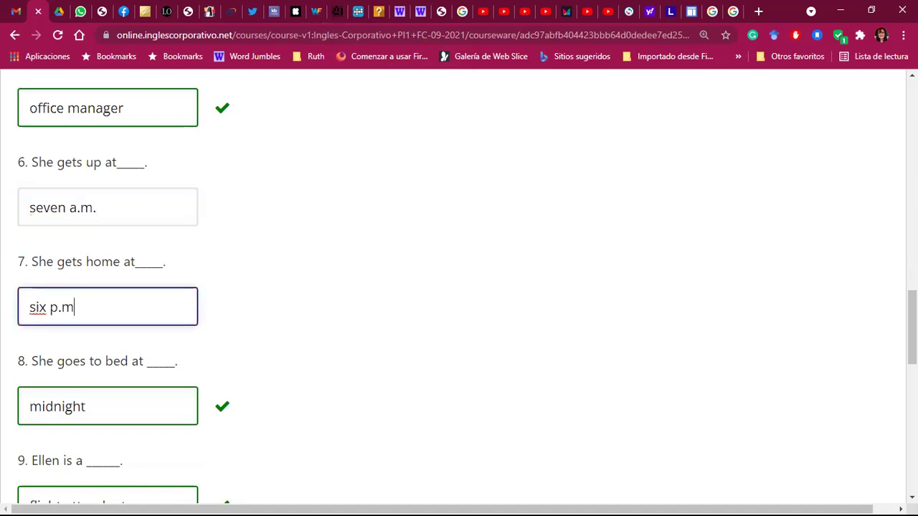
type(".")
Rewrite the answer to question 10 as "five a.m." and the answer to question 11 as "nine p.m.".
scroll(318, 374, "down", 5)
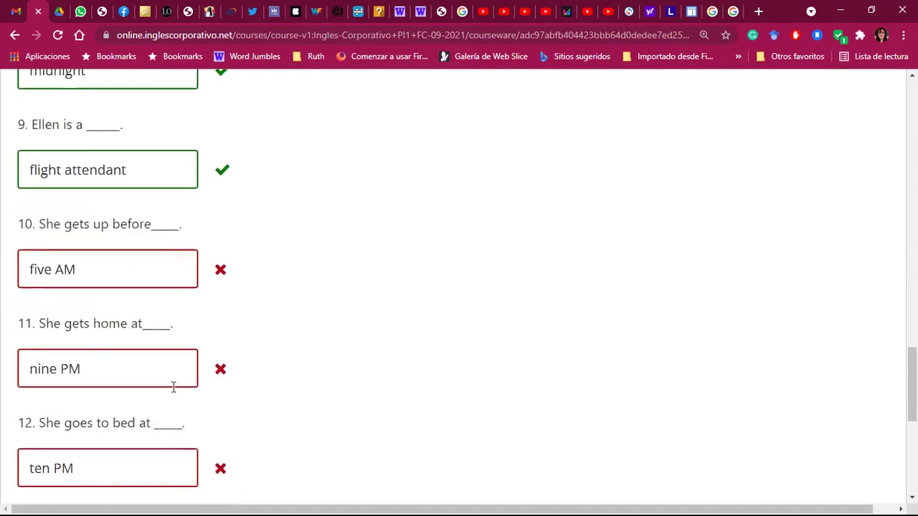
left_click_drag(76, 270, 56, 271)
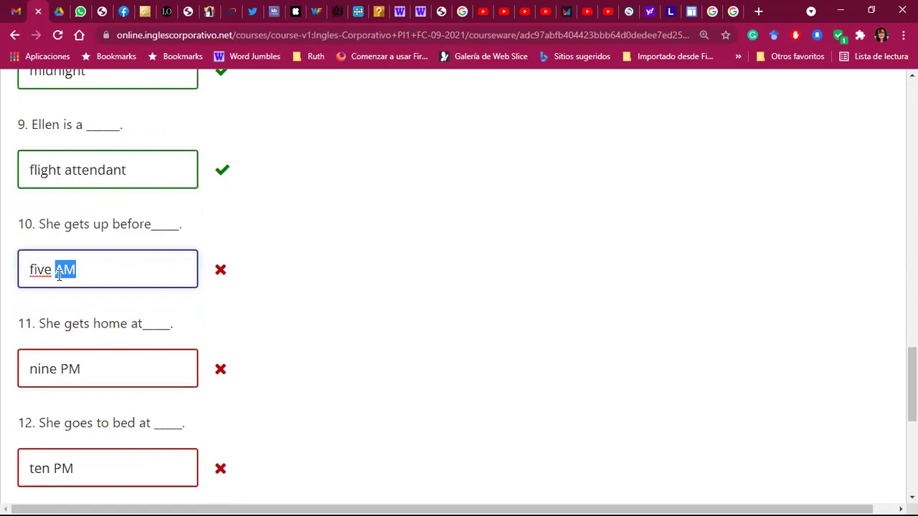
type("a.")
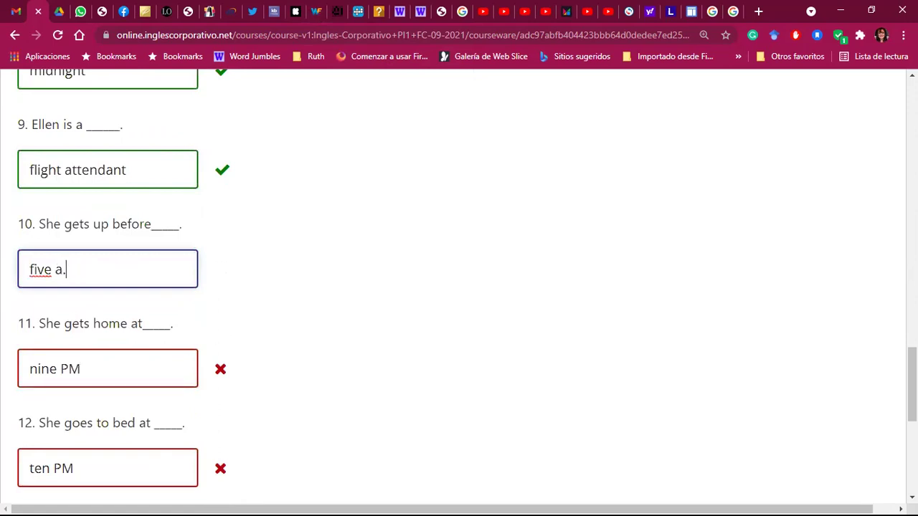
type("m.")
left_click_drag(88, 366, 60, 369)
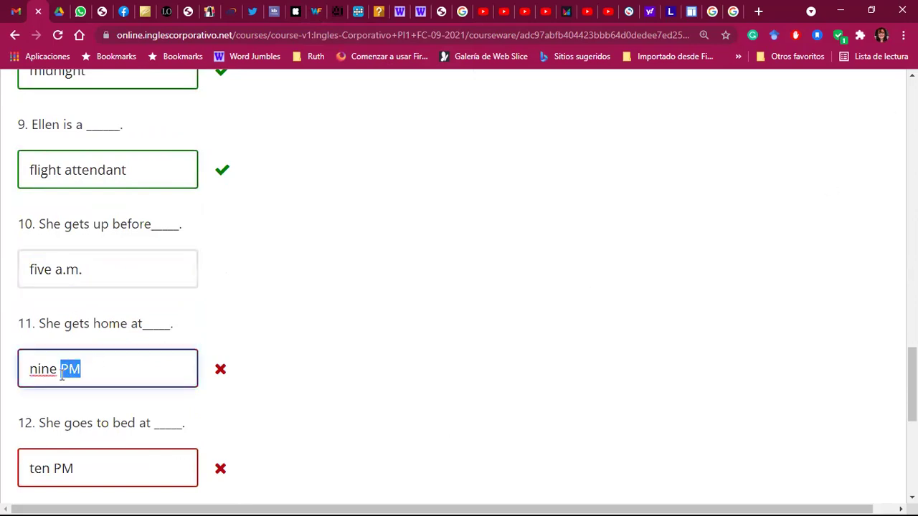
type("p.m.")
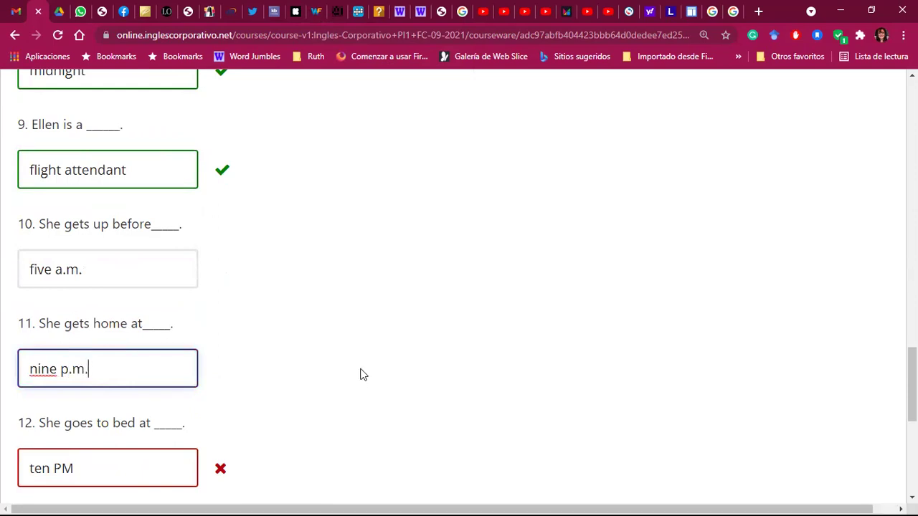
Rewrite the answer to question 12 as "ten p.m." and submit the exercise for grading.
scroll(361, 374, "down", 3)
left_click_drag(73, 244, 54, 248)
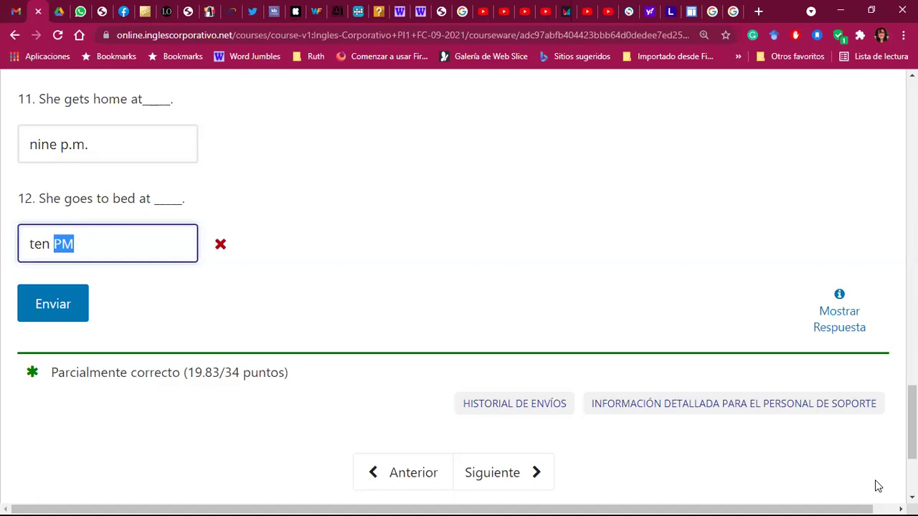
type("p.m.")
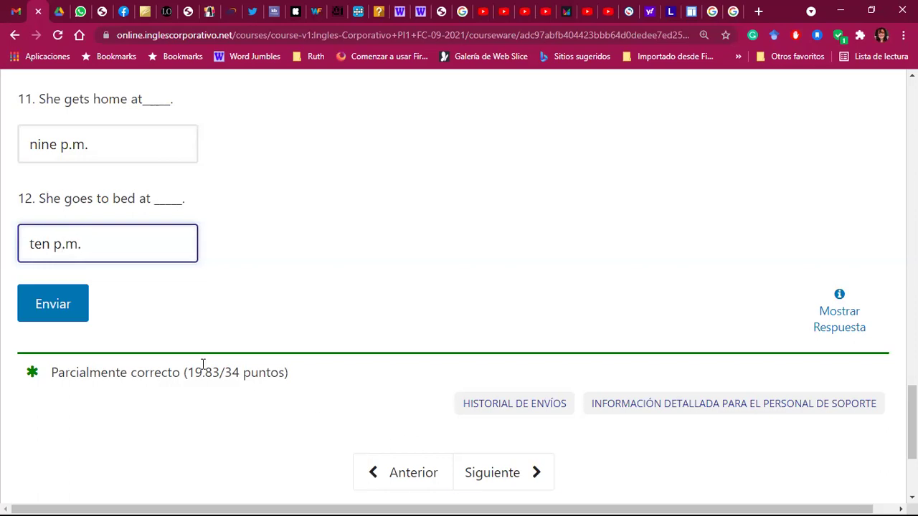
left_click(64, 312)
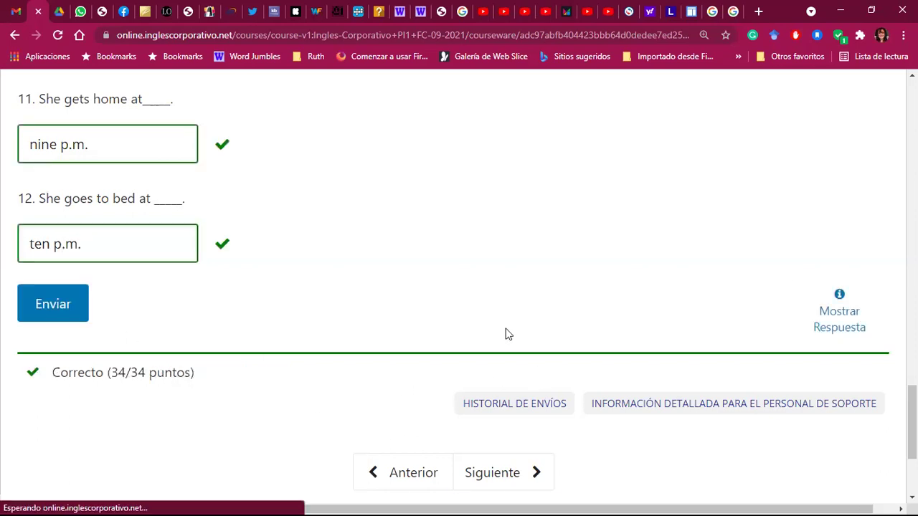
Review the marking of all twelve answers and the score shown under the exercise heading.
scroll(402, 262, "up", 10)
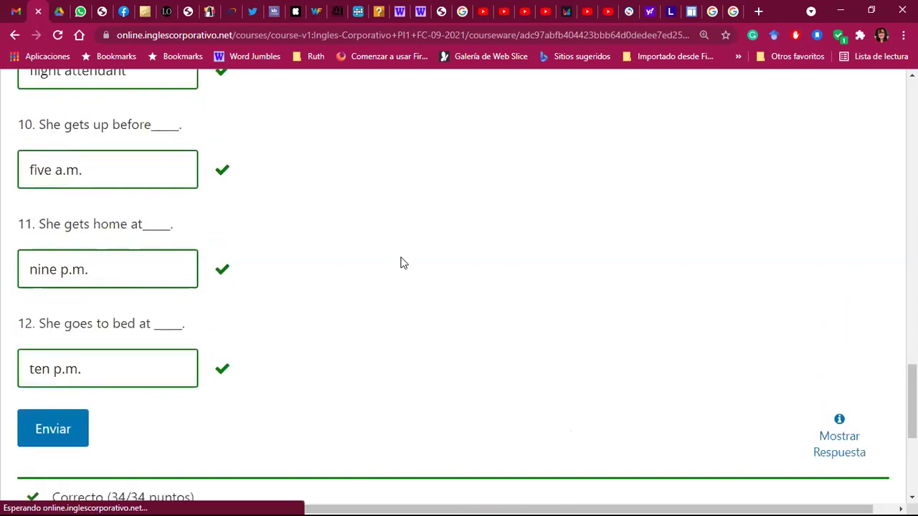
scroll(402, 263, "up", 7)
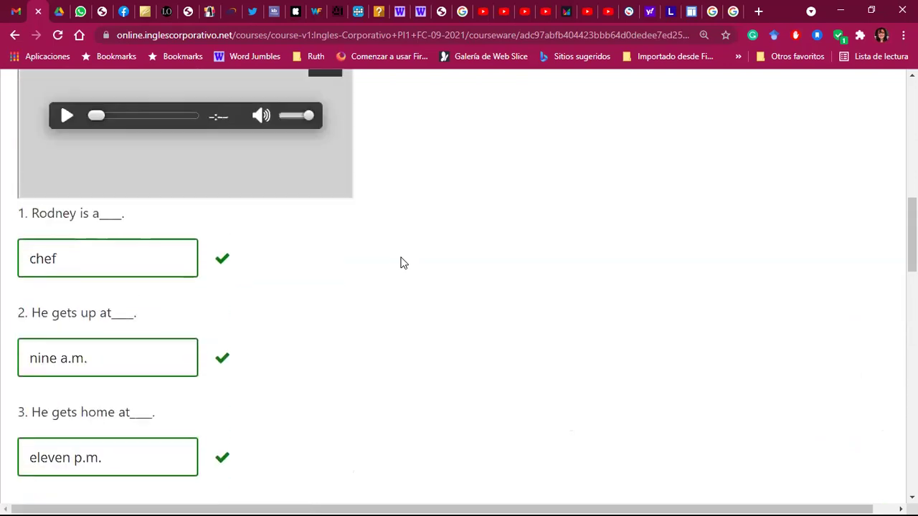
scroll(402, 263, "down", 3)
scroll(401, 262, "down", 1)
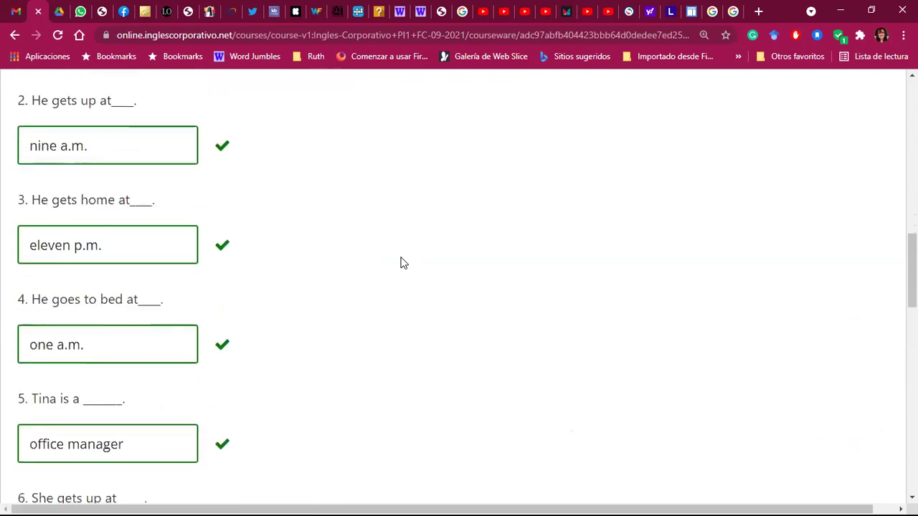
scroll(405, 264, "down", 3)
scroll(406, 265, "down", 7)
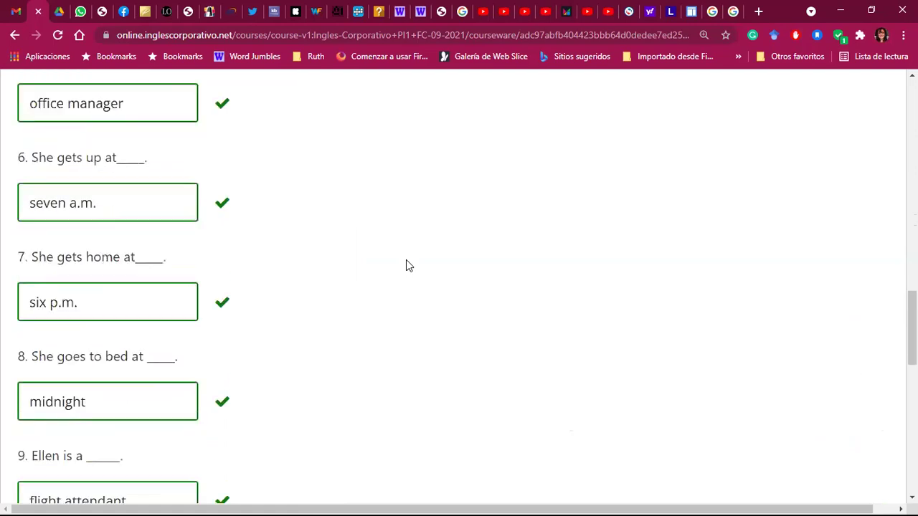
scroll(408, 263, "down", 1)
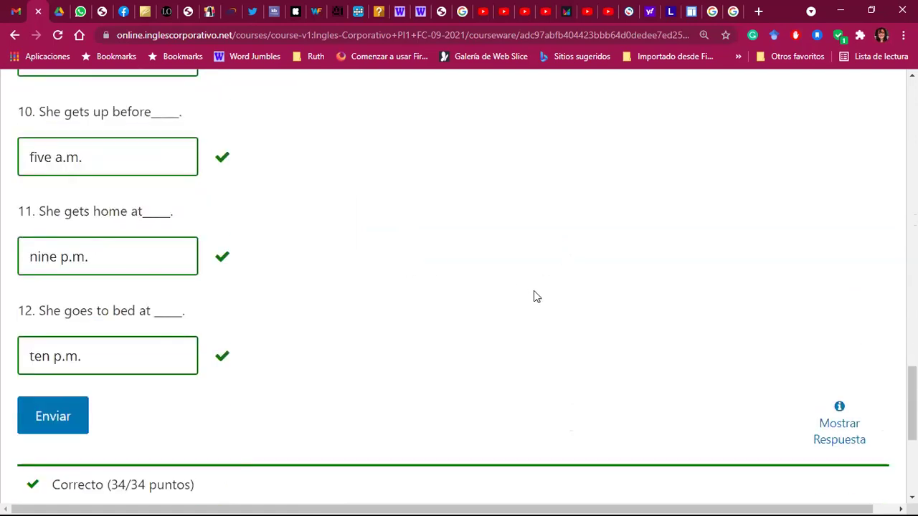
scroll(573, 293, "up", 6)
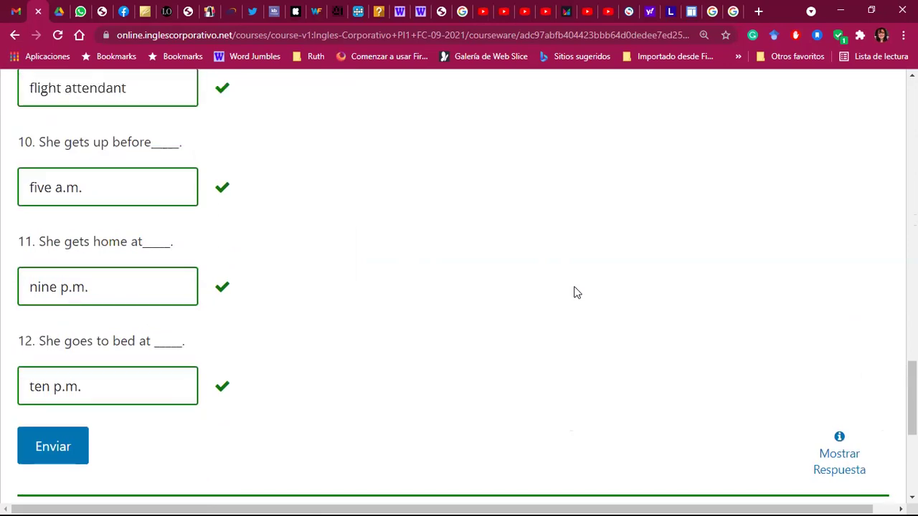
scroll(574, 293, "up", 5)
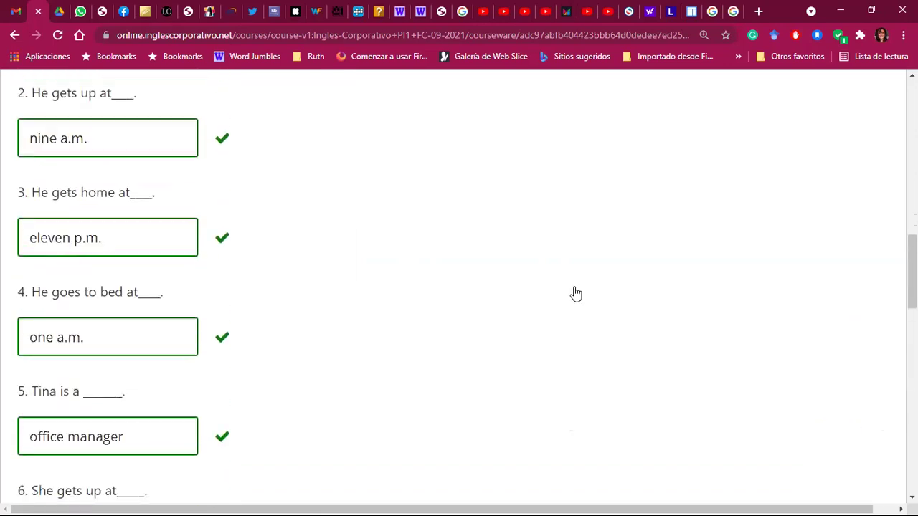
scroll(574, 293, "down", 11)
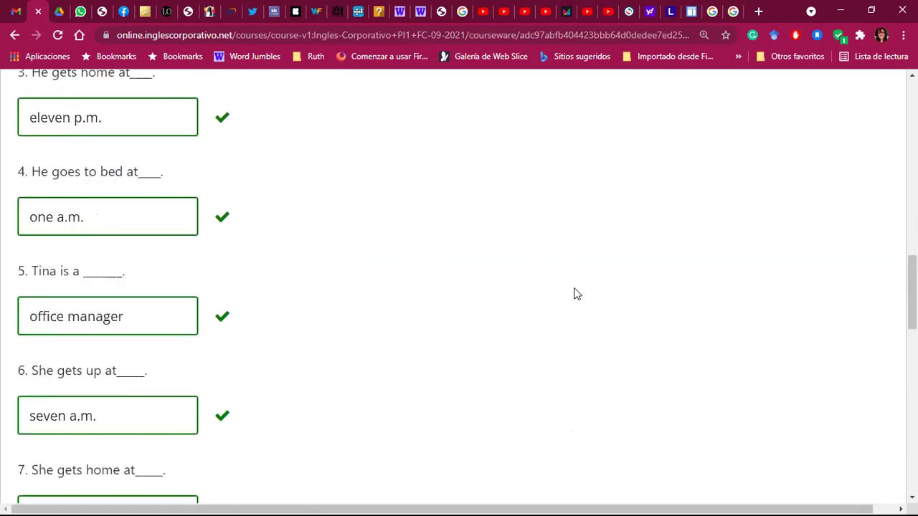
scroll(574, 293, "down", 4)
scroll(574, 293, "up", 7)
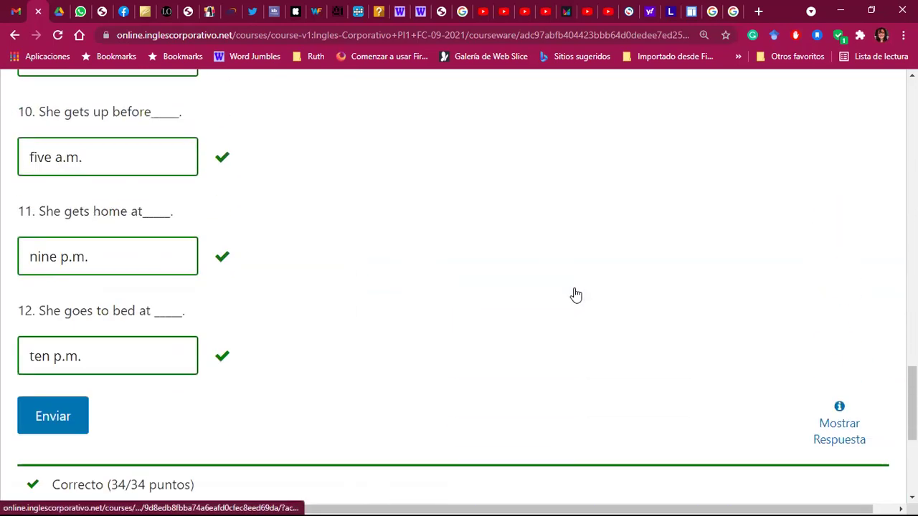
scroll(574, 293, "up", 10)
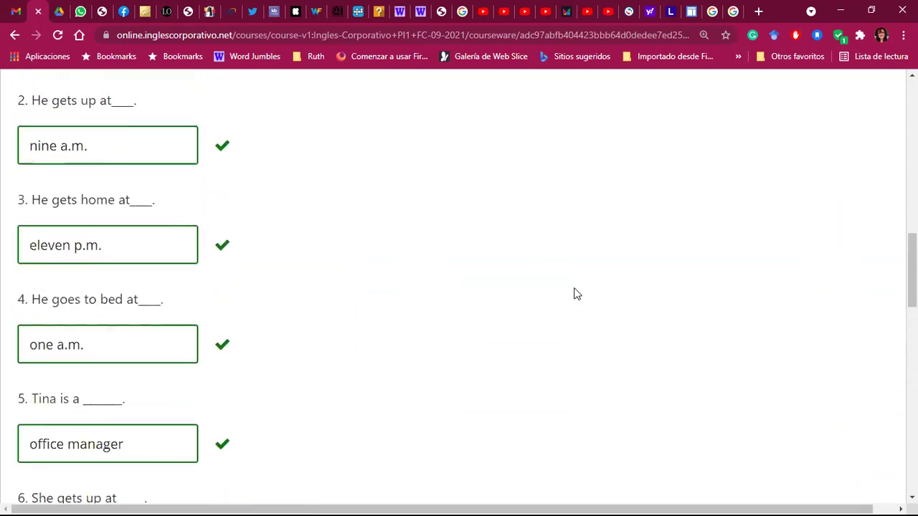
scroll(578, 294, "up", 6)
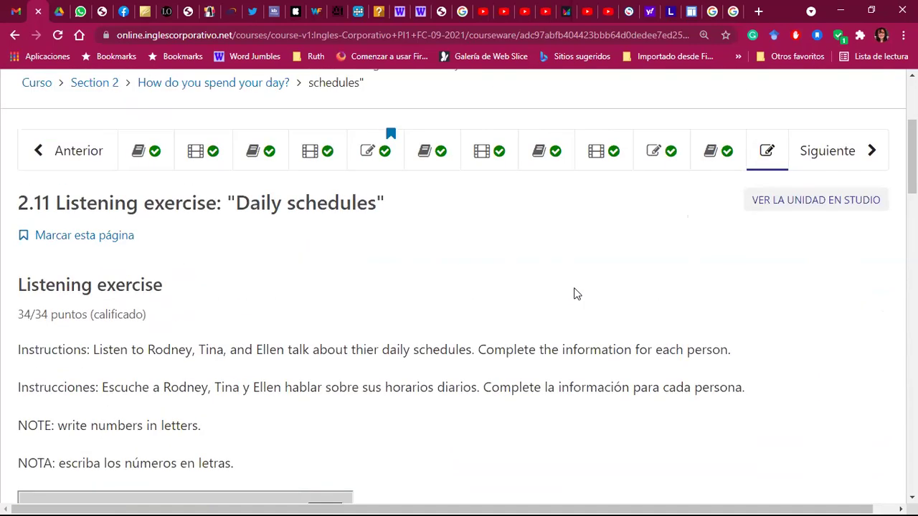
scroll(578, 294, "up", 3)
scroll(573, 293, "down", 2)
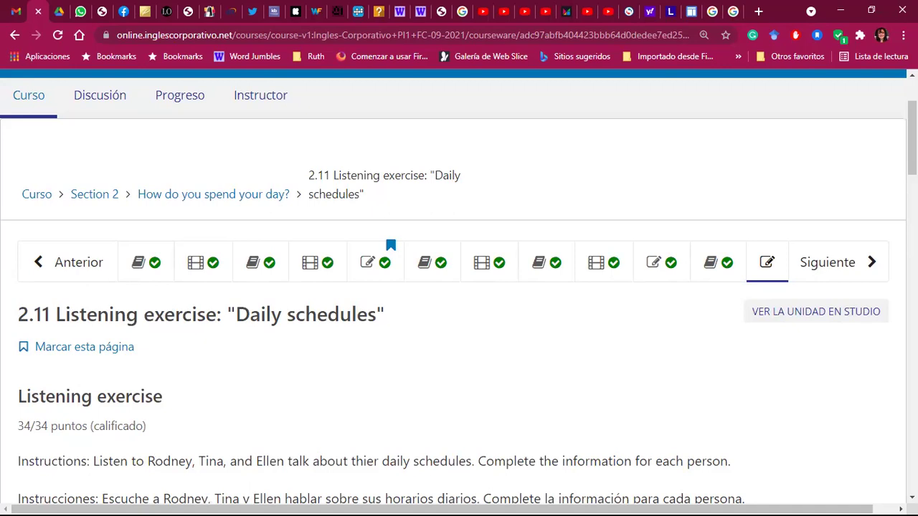
Switch to the open PDF with the expected weekly progress on the learning platform.
left_click(103, 13)
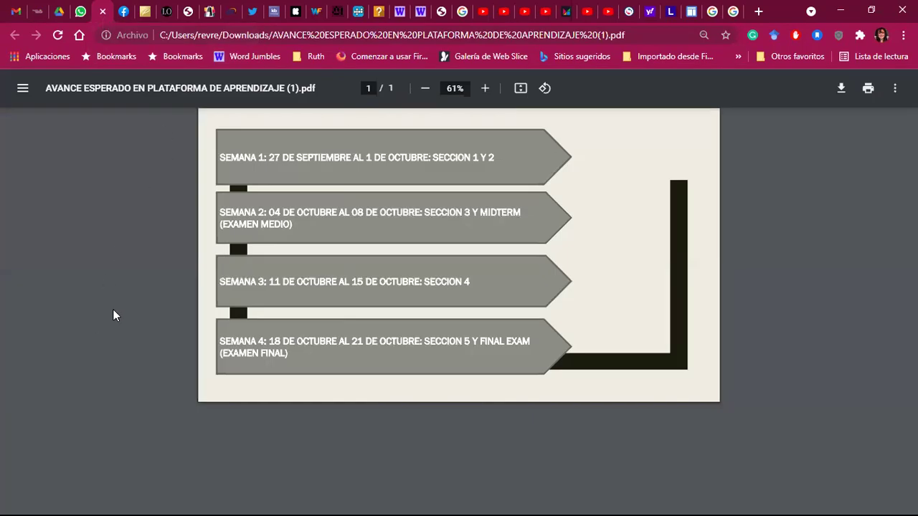